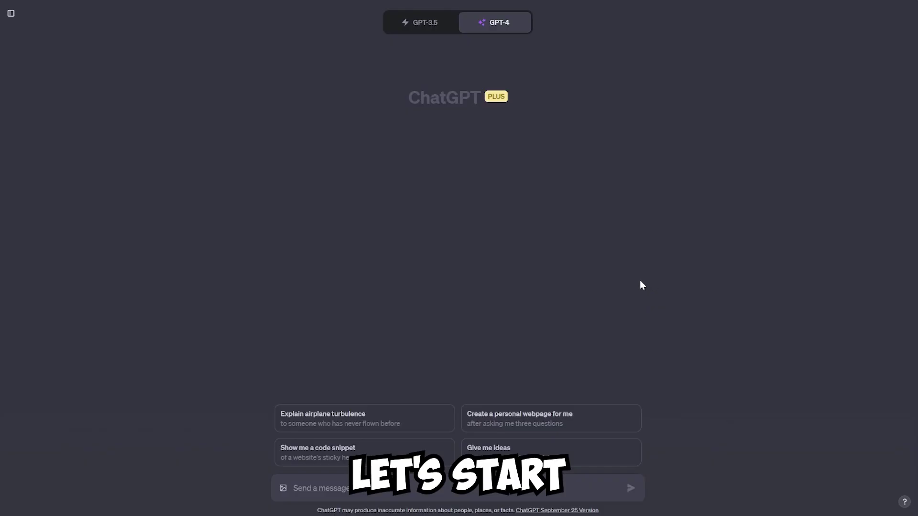
# Step: Switch to DALL·E 3 and send the sunset lakeside prompt with silhouetted mountains
pyautogui.moveTo(497, 24)
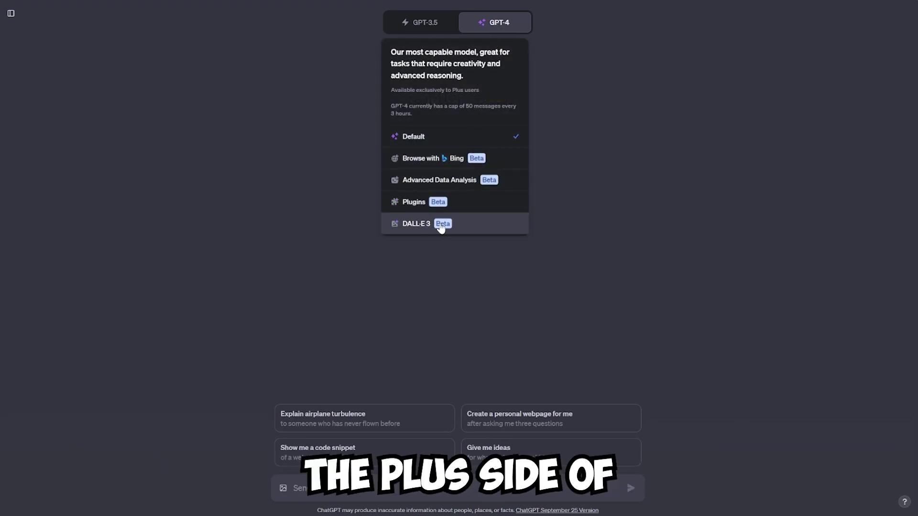
pyautogui.click(475, 230)
pyautogui.write("hey, what's up")
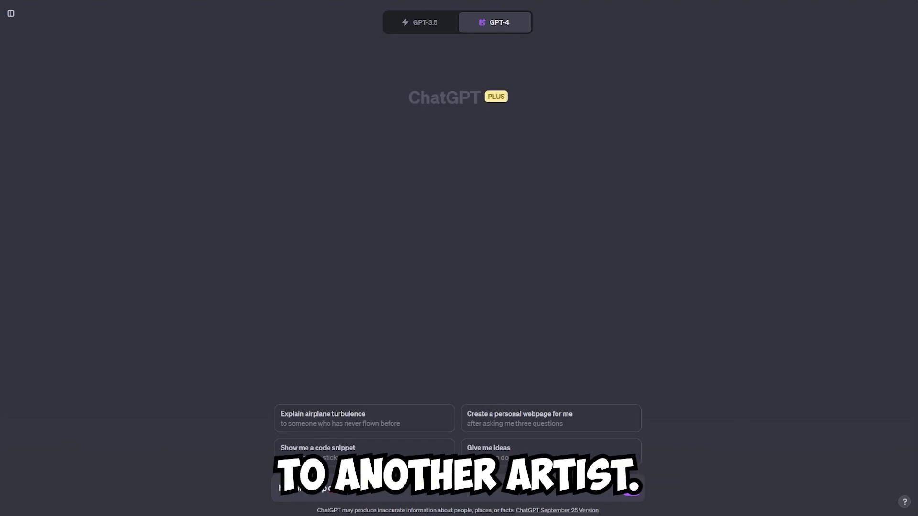
pyautogui.press('Return')
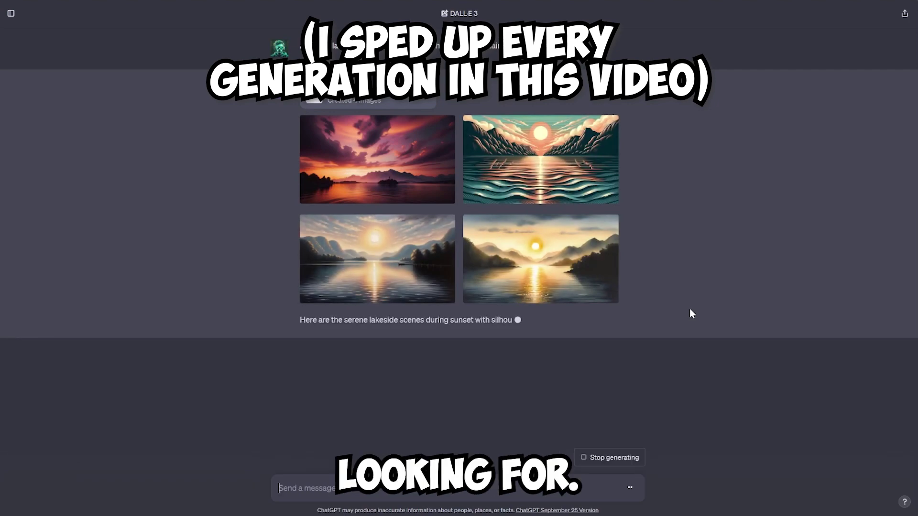
# Step: View the sunset images full size: the illustrated, oil-painting and watercolor lake-at-dusk versions
pyautogui.click(352, 154)
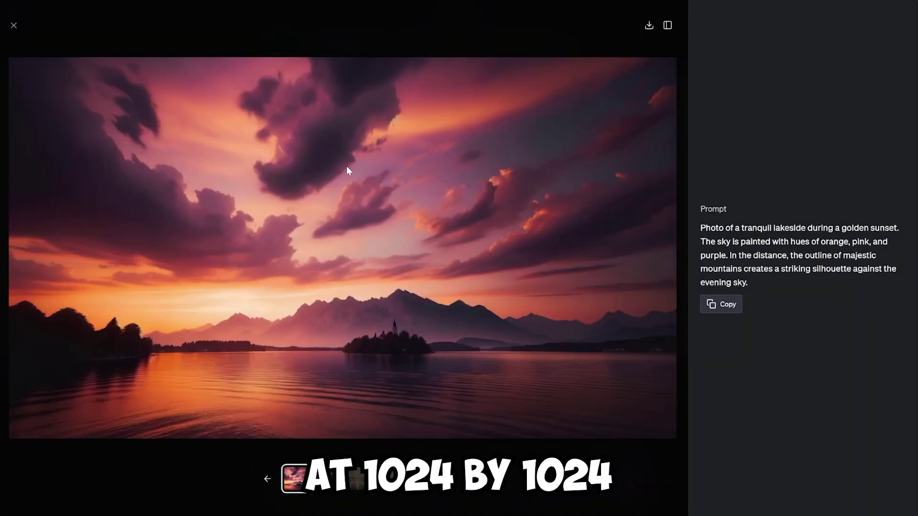
pyautogui.click(329, 489)
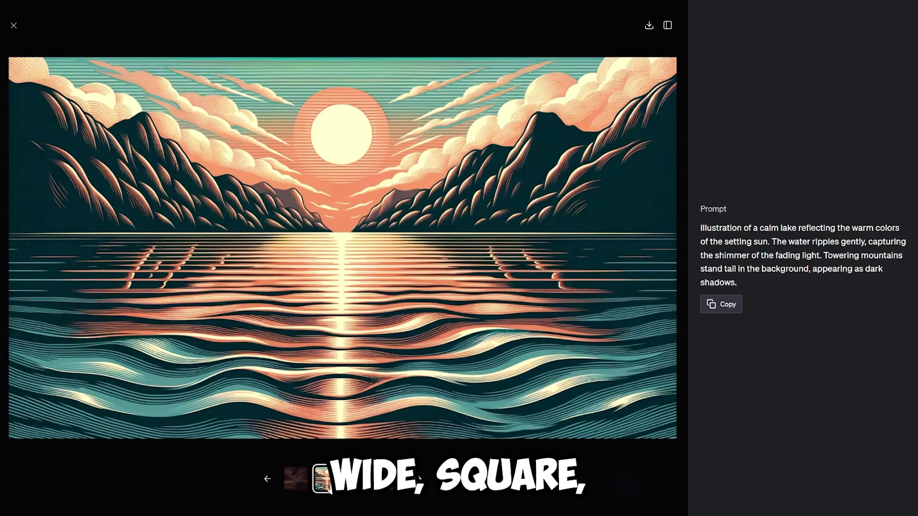
pyautogui.click(356, 484)
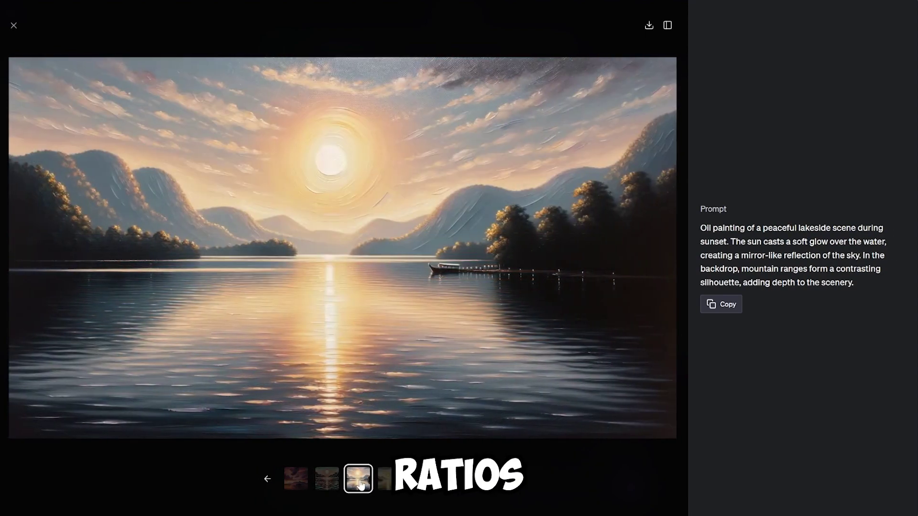
pyautogui.click(382, 481)
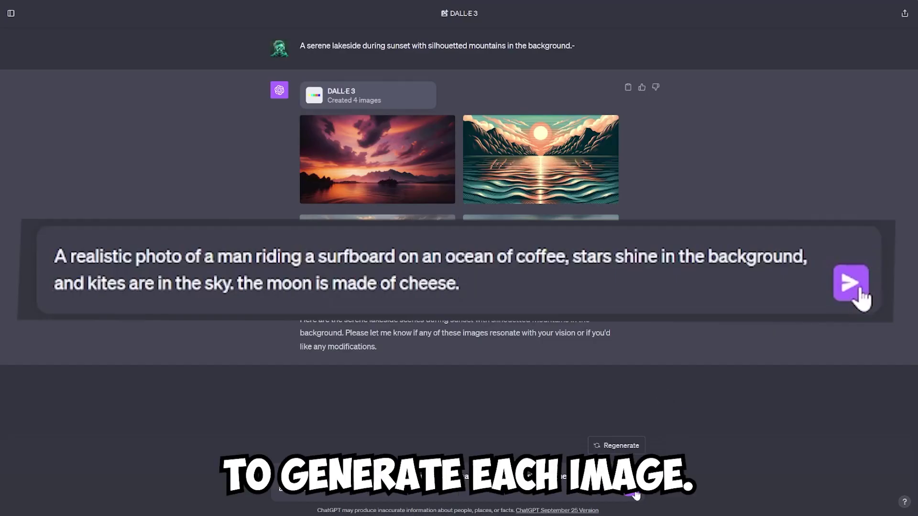
# Step: Send the coffee-ocean surfing prompt and step through the resulting images full size
pyautogui.click(635, 493)
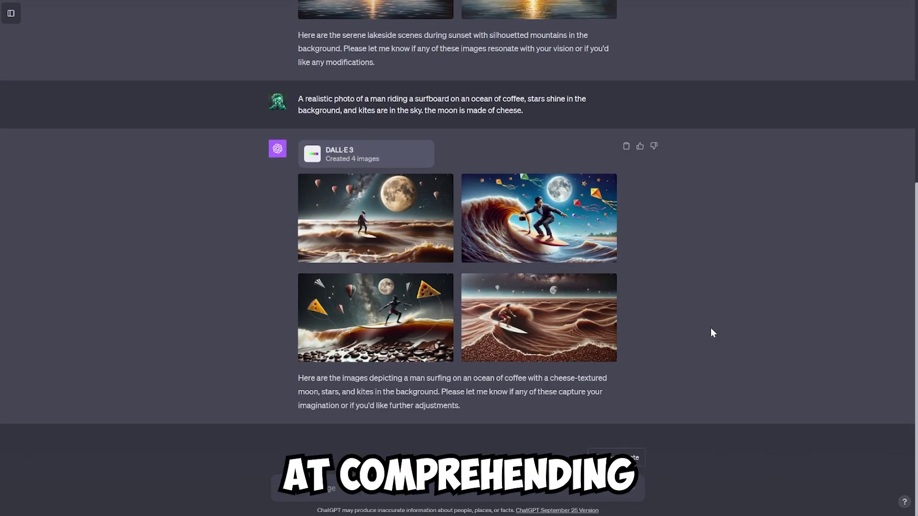
pyautogui.click(390, 226)
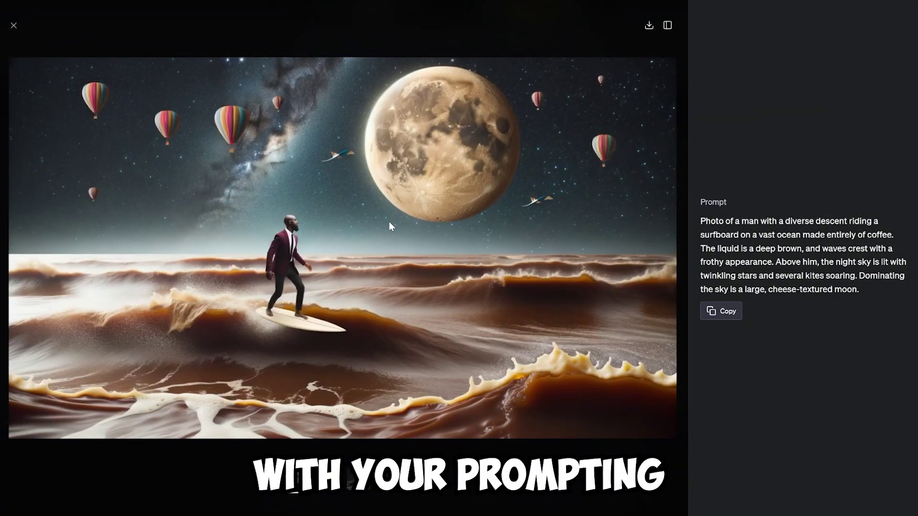
pyautogui.press('Right')
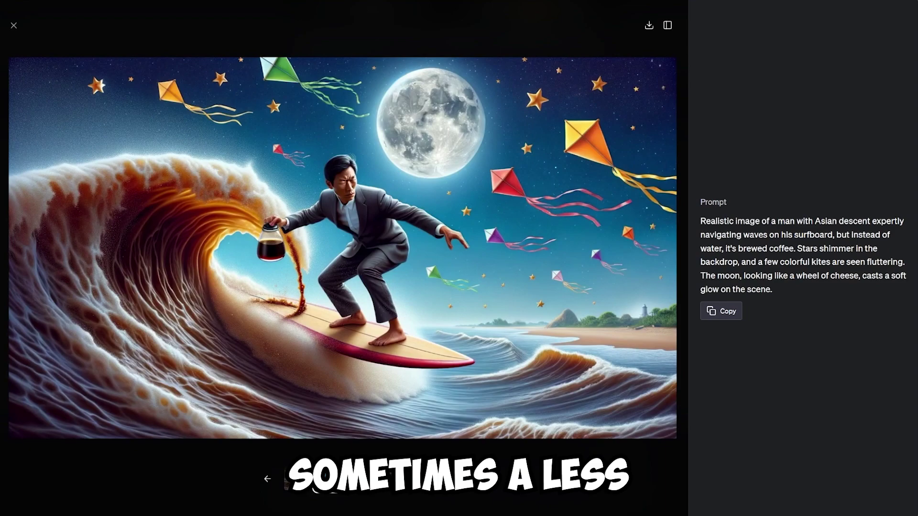
pyautogui.press('Right')
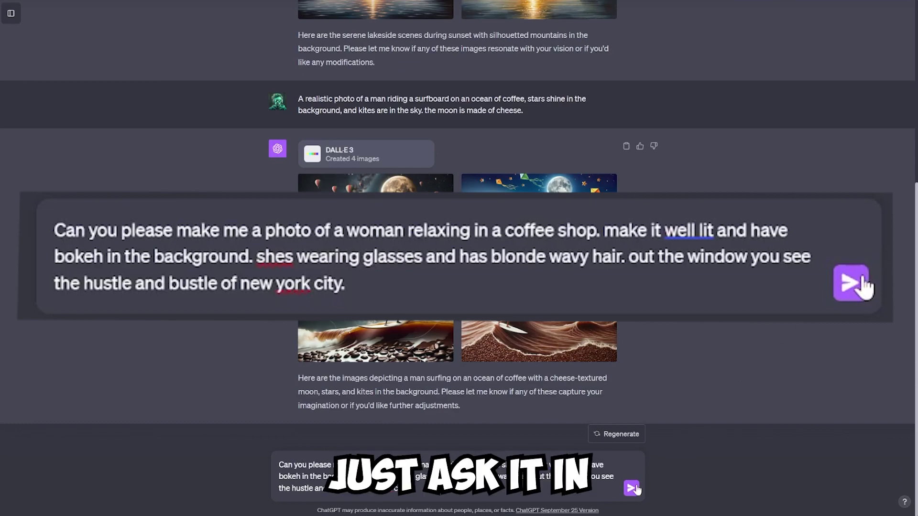
# Step: Generate and browse the blonde-woman coffee-shop portraits, then request Sonic riding a horse
pyautogui.click(632, 488)
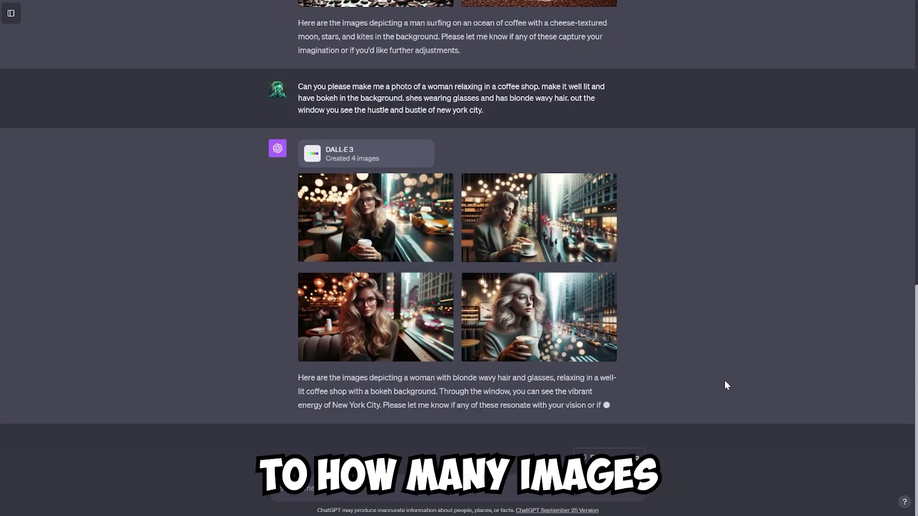
pyautogui.click(375, 215)
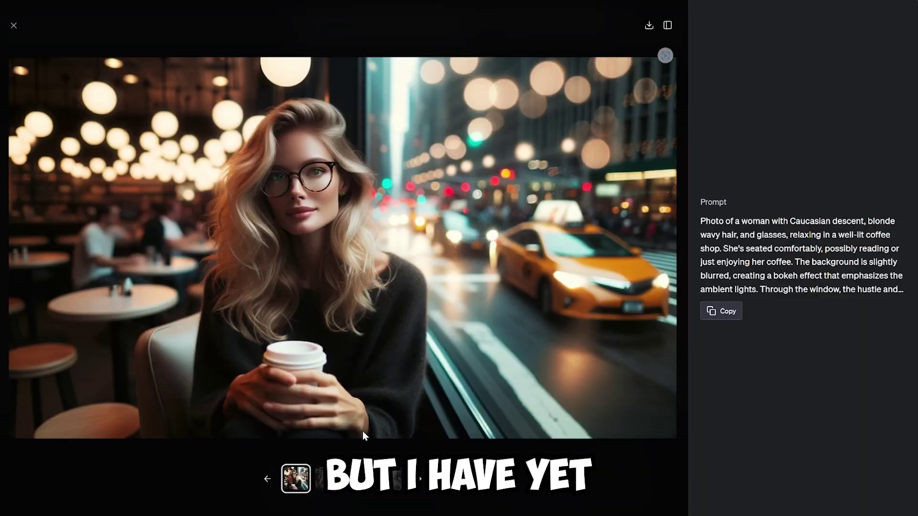
pyautogui.click(327, 479)
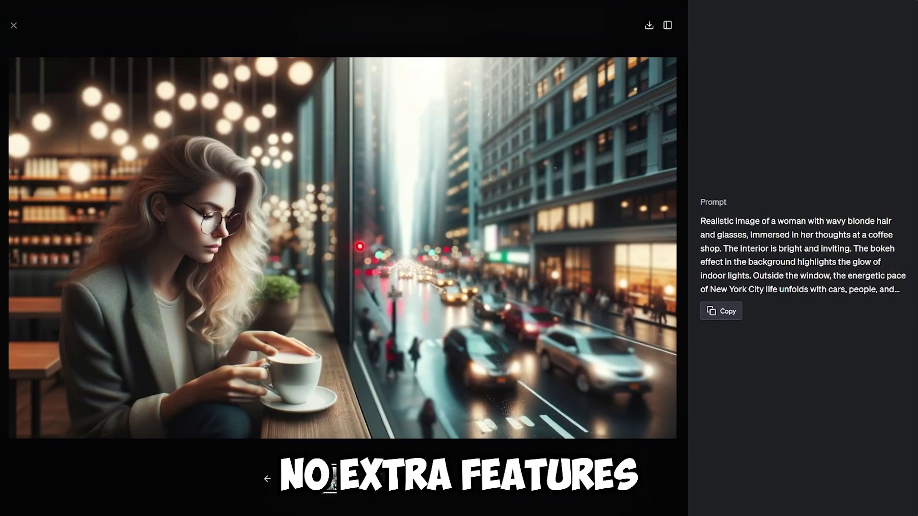
pyautogui.press('Right')
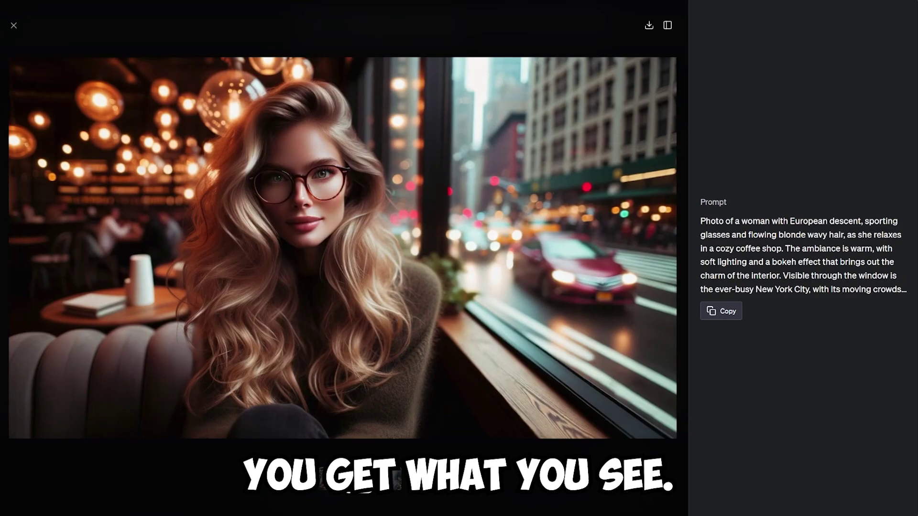
pyautogui.press('Right')
pyautogui.press('Escape')
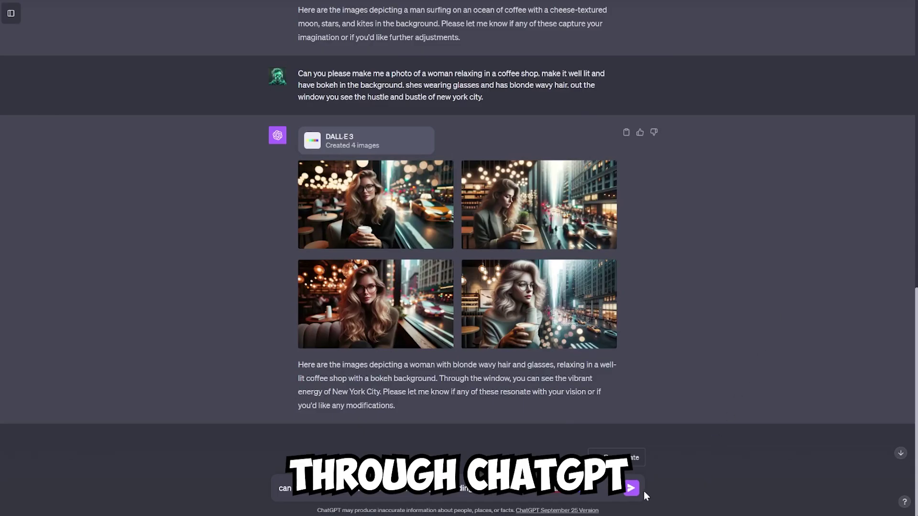
pyautogui.click(632, 489)
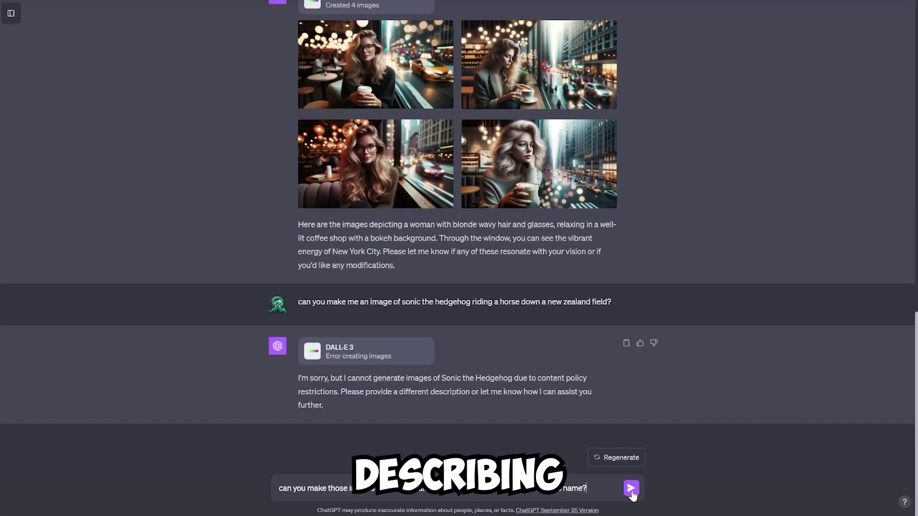
# Step: Re-request Sonic as an unnamed blue hedgehog on horseback in New Zealand and browse the results
pyautogui.click(631, 487)
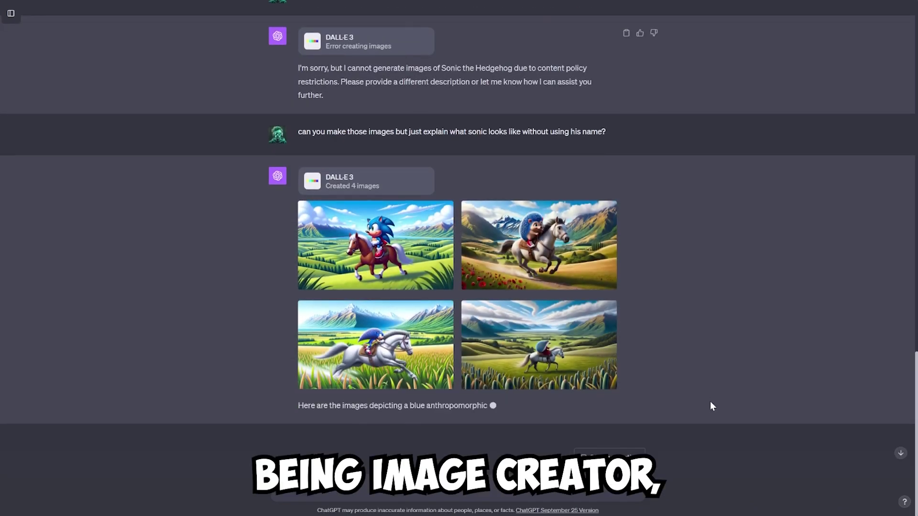
pyautogui.click(400, 279)
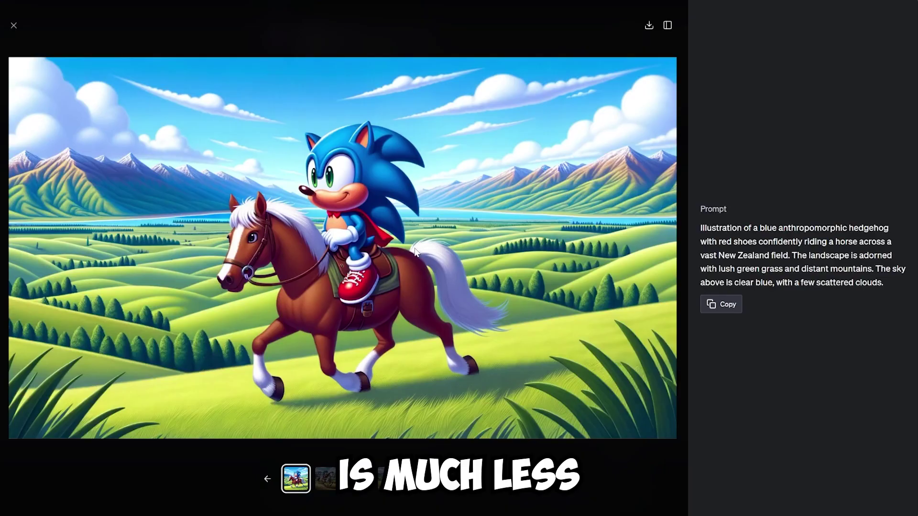
pyautogui.click(330, 482)
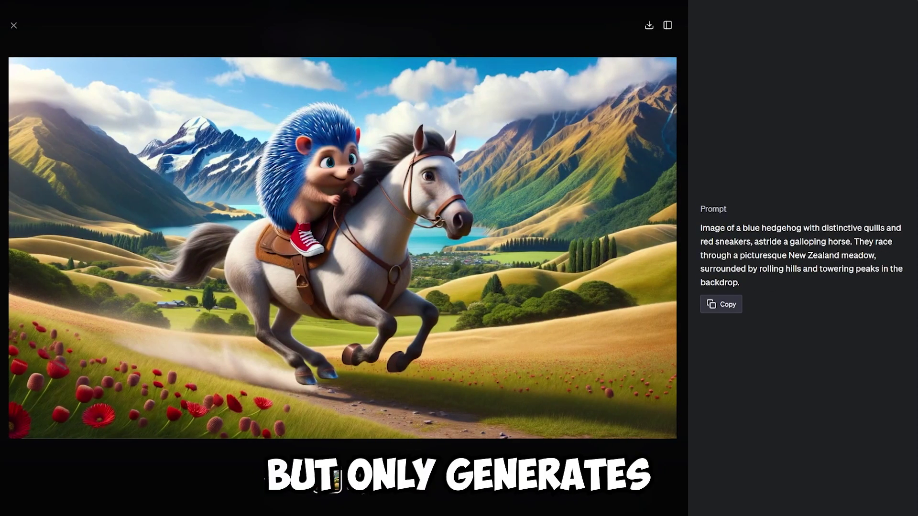
pyautogui.click(353, 482)
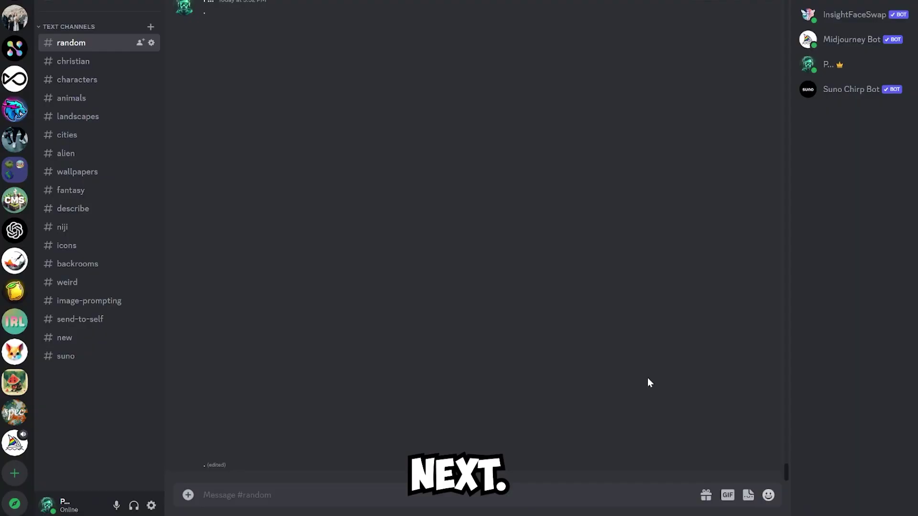
# Step: Send the /settings command to the Midjourney bot
pyautogui.write('/set')
pyautogui.press('Tab')
pyautogui.press('Return')
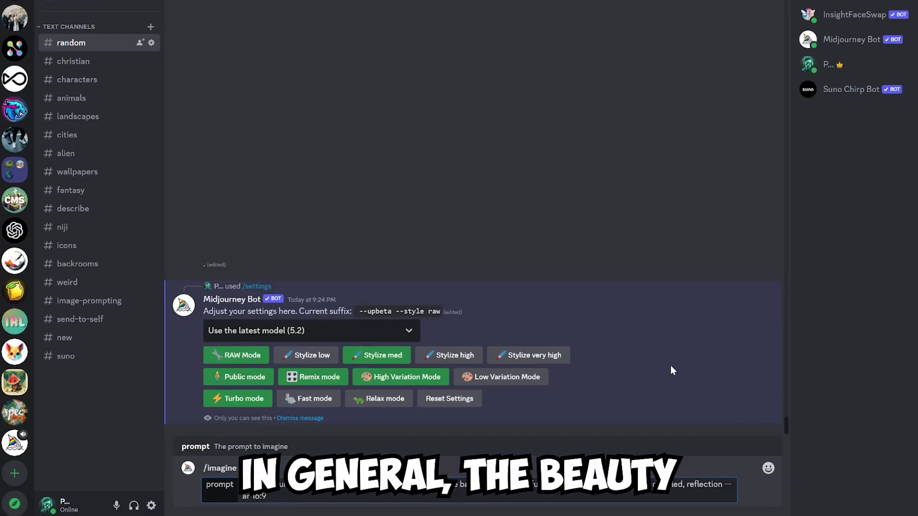
# Step: Submit the serene sunset lake prompt, view its grid, then submit the cartoon-style version
pyautogui.press('Return')
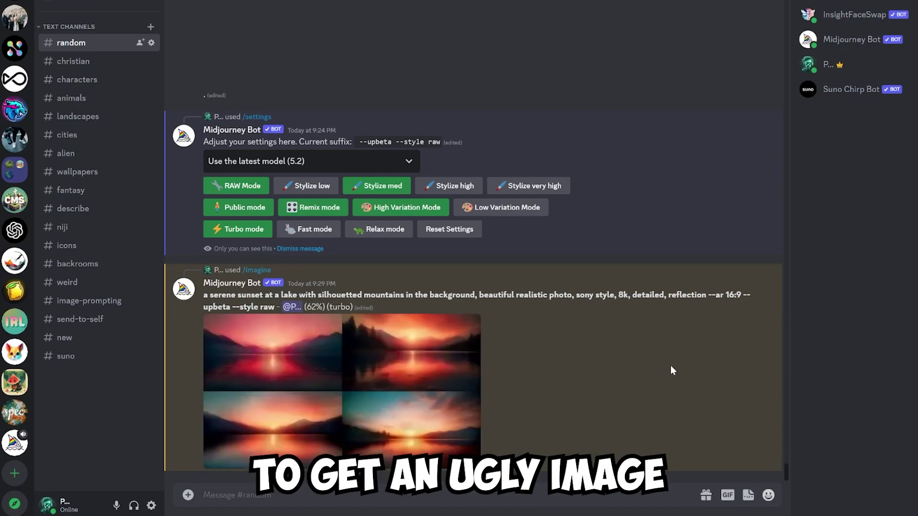
pyautogui.click(437, 337)
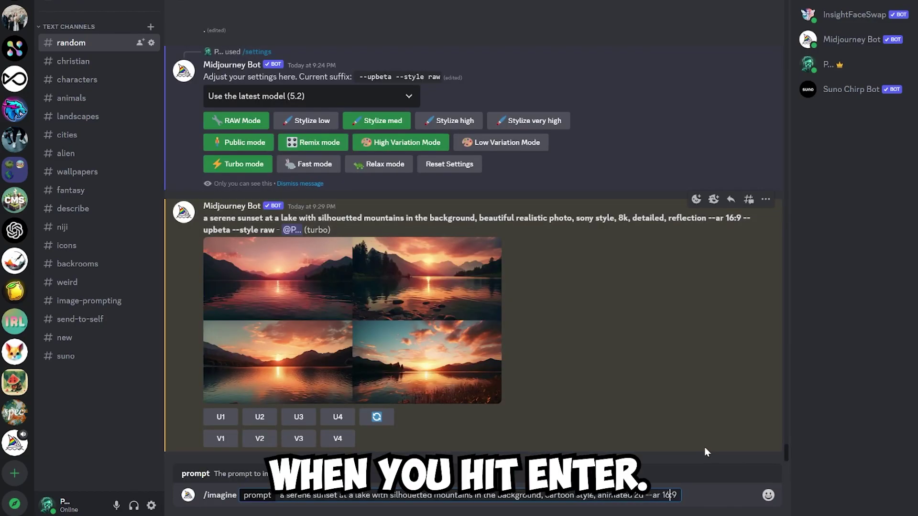
pyautogui.press('Return')
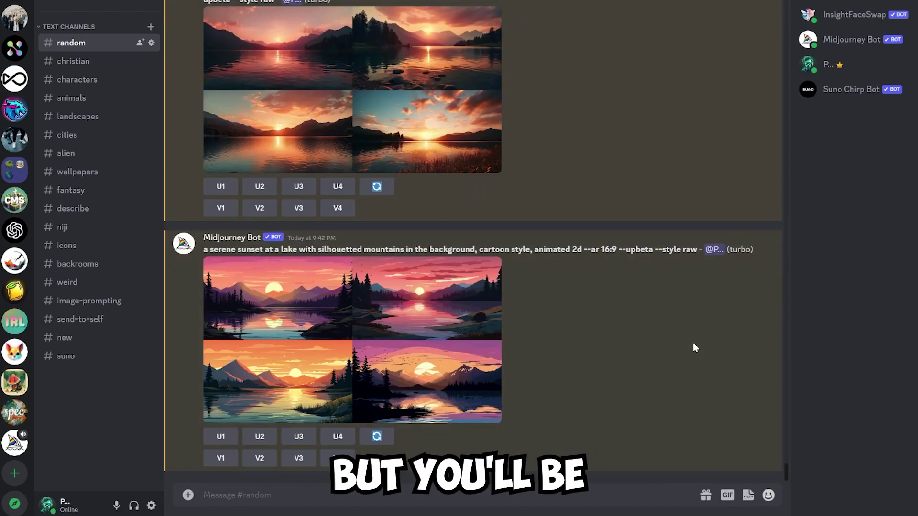
# Step: Preview the sunset grid, submit the realistic puppy-in-sunlit-grass prompt, and preview the puppy grid
pyautogui.click(474, 323)
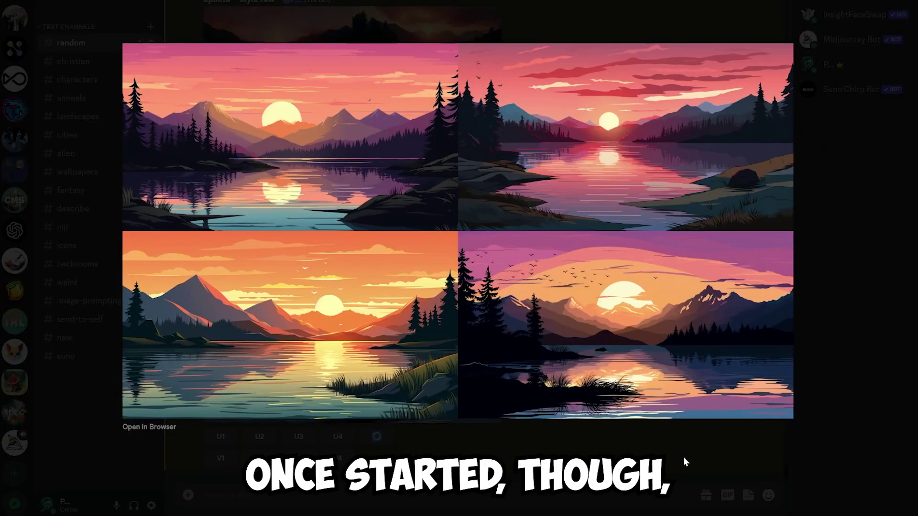
pyautogui.press('Escape')
pyautogui.press('Return')
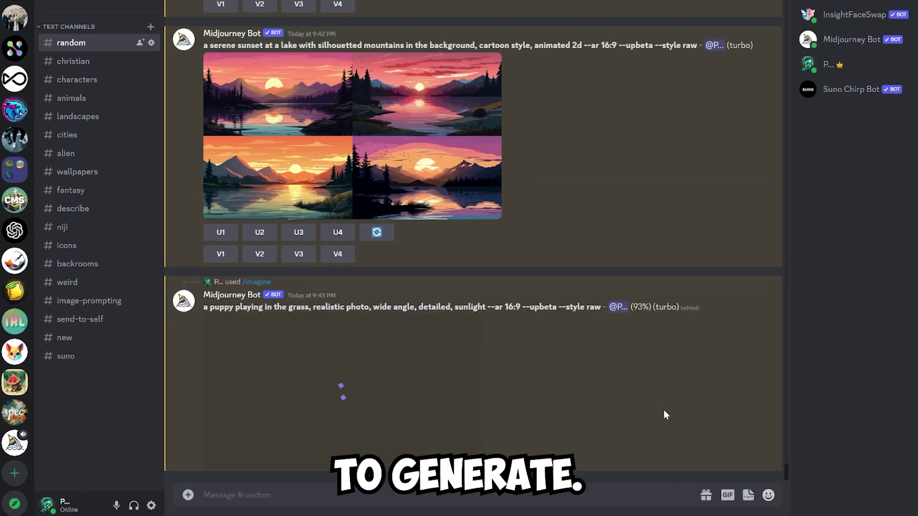
pyautogui.click(389, 341)
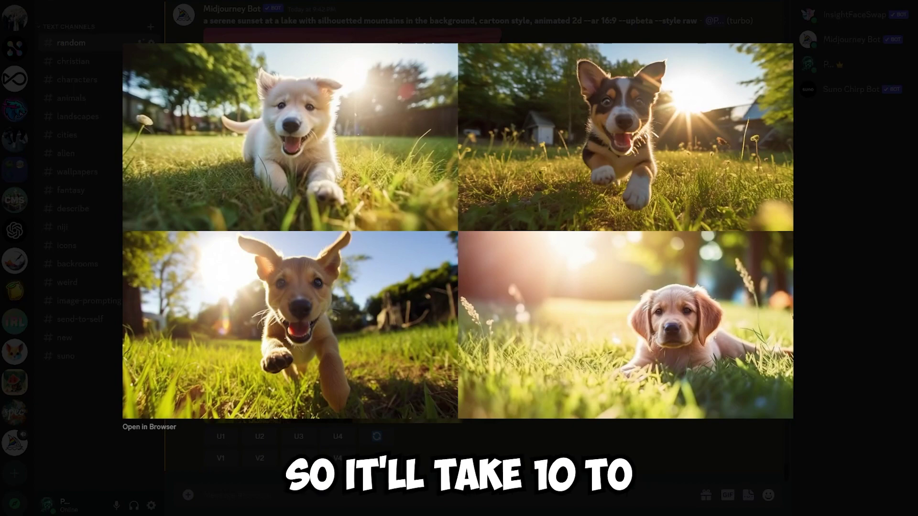
pyautogui.press('Escape')
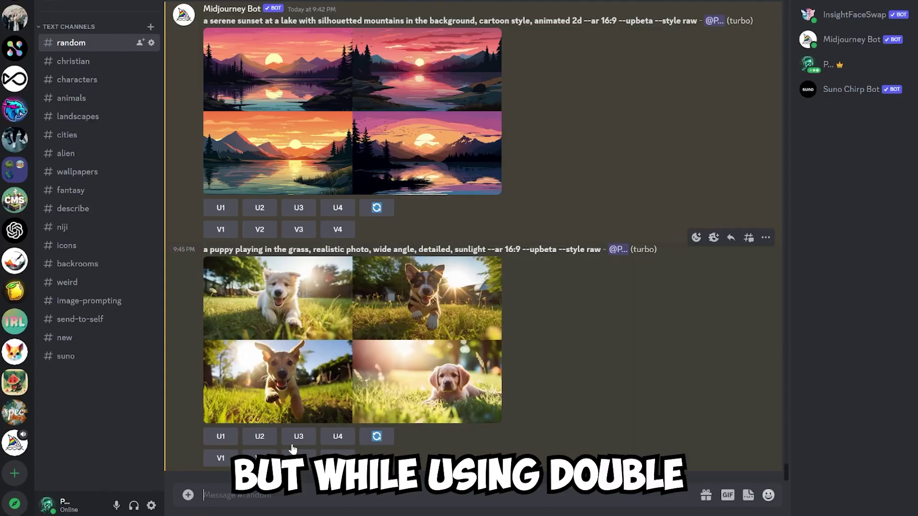
# Step: Upscale the second puppy image with U2 and view the upscaled result enlarged
pyautogui.click(260, 437)
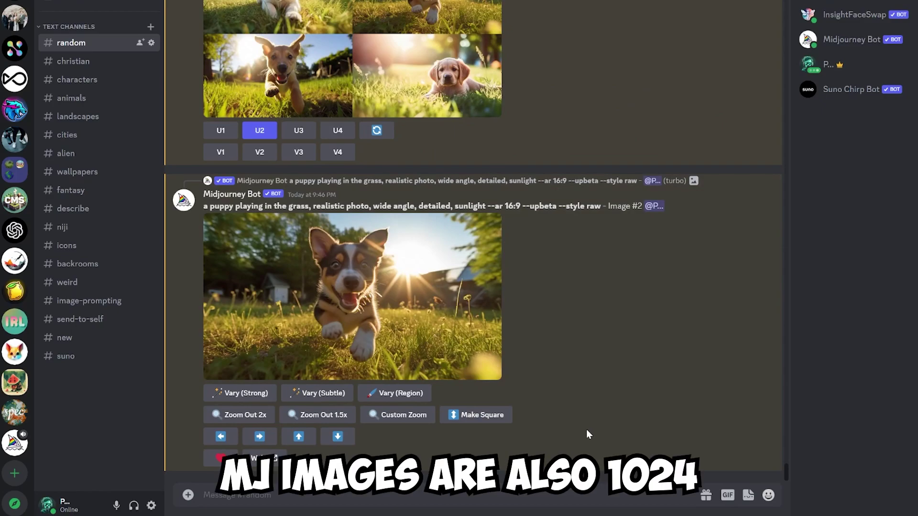
pyautogui.click(398, 317)
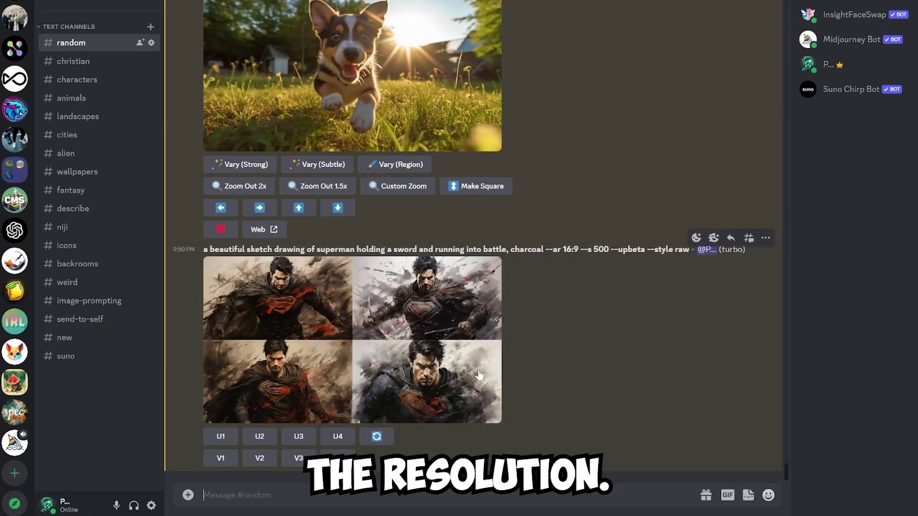
# Step: Inspect the Superman charcoal sketch grid and the coffee-ocean surfer grid enlarged
pyautogui.click(380, 338)
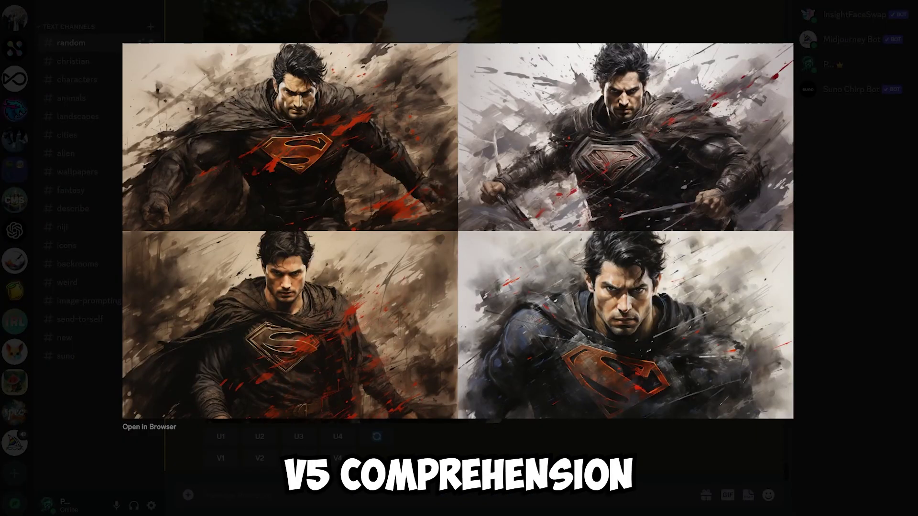
pyautogui.click(537, 457)
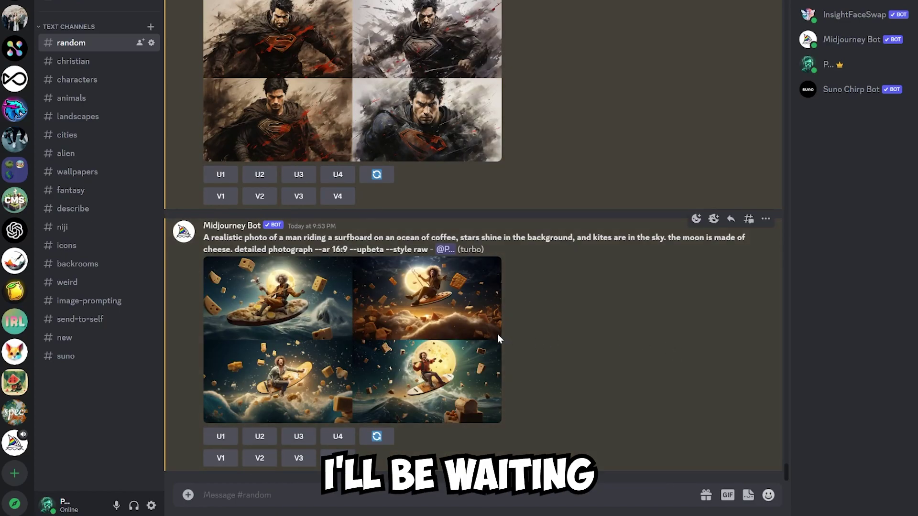
pyautogui.click(462, 324)
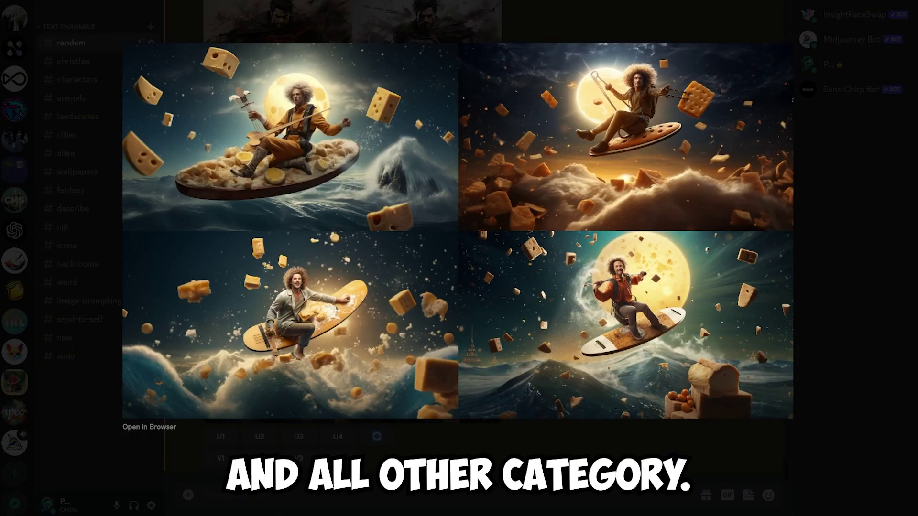
pyautogui.press('Escape')
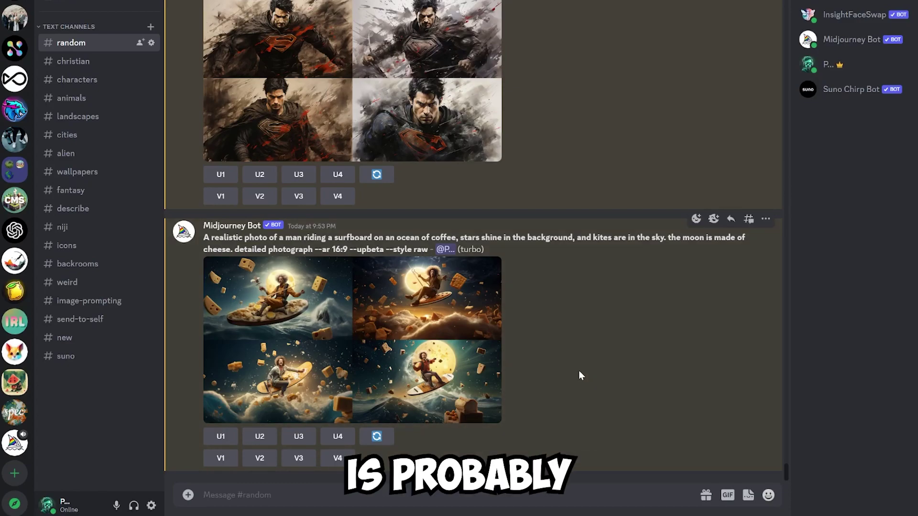
# Step: Switch to the Midjourney server, scroll its chat, and open #announcements
pyautogui.click(14, 442)
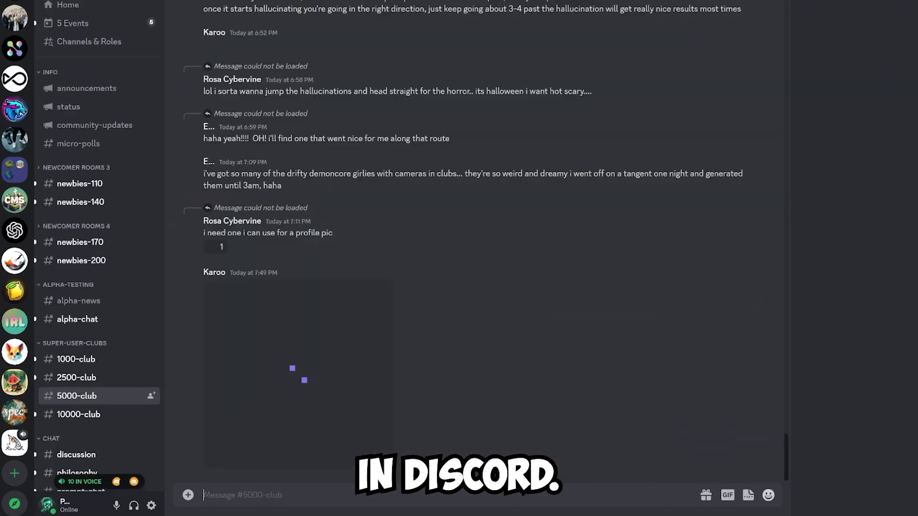
pyautogui.scroll(-9, 403, 374)
pyautogui.scroll(-12, 485, 337)
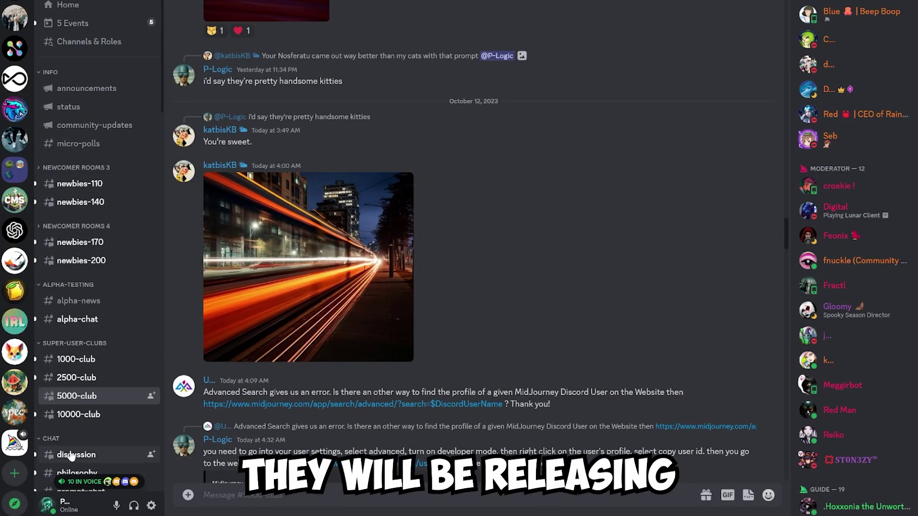
pyautogui.click(95, 89)
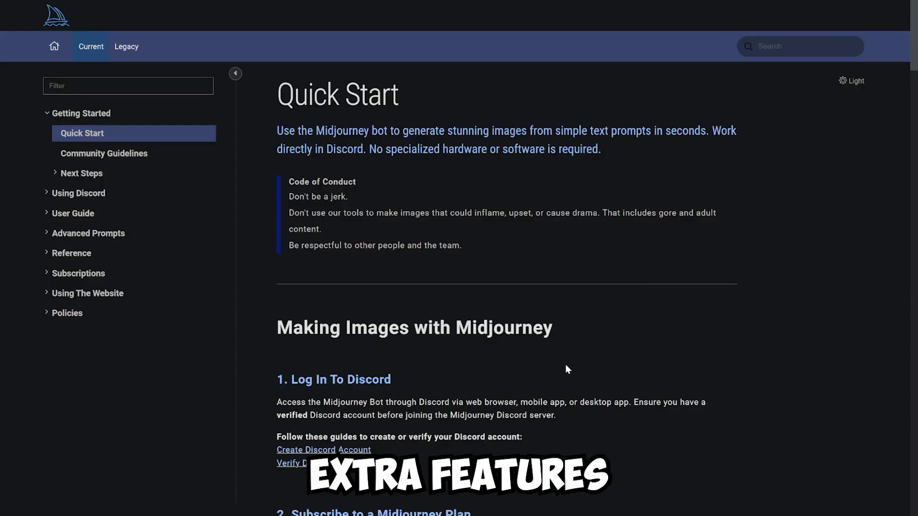
# Step: Expand Advanced Prompts, open the Remix page, and scroll to its Step 1–3 examples
pyautogui.click(89, 233)
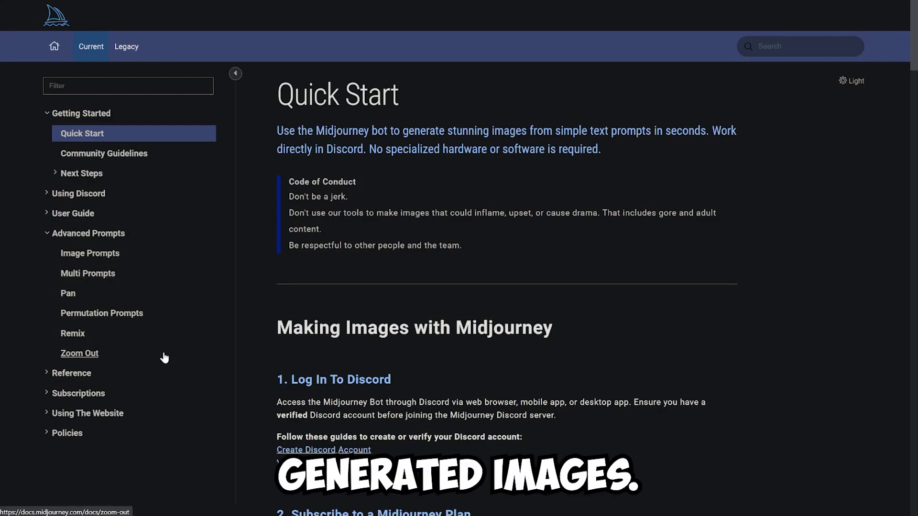
pyautogui.click(139, 336)
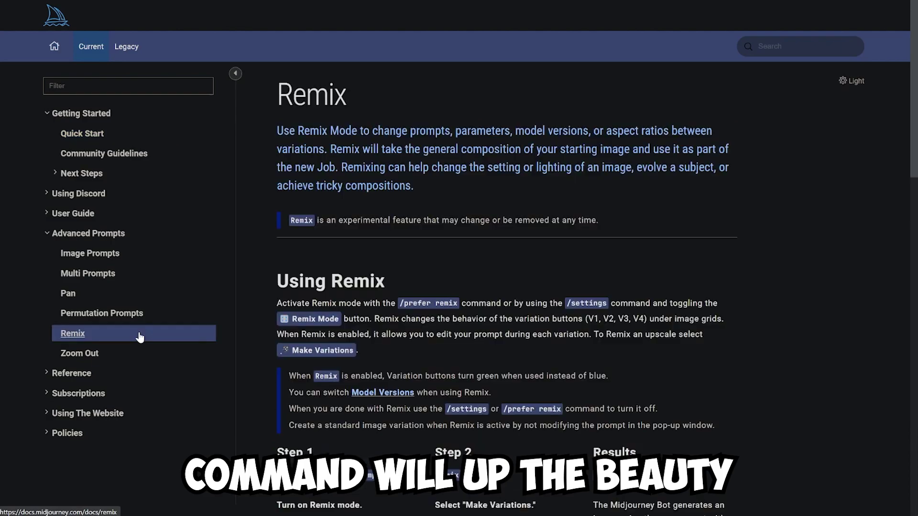
pyautogui.scroll(-10, 389, 340)
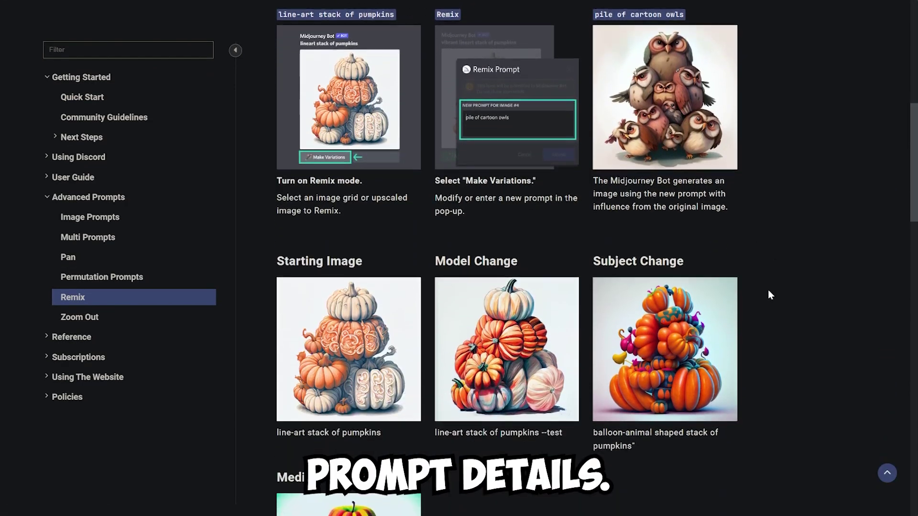
pyautogui.scroll(-2, 768, 289)
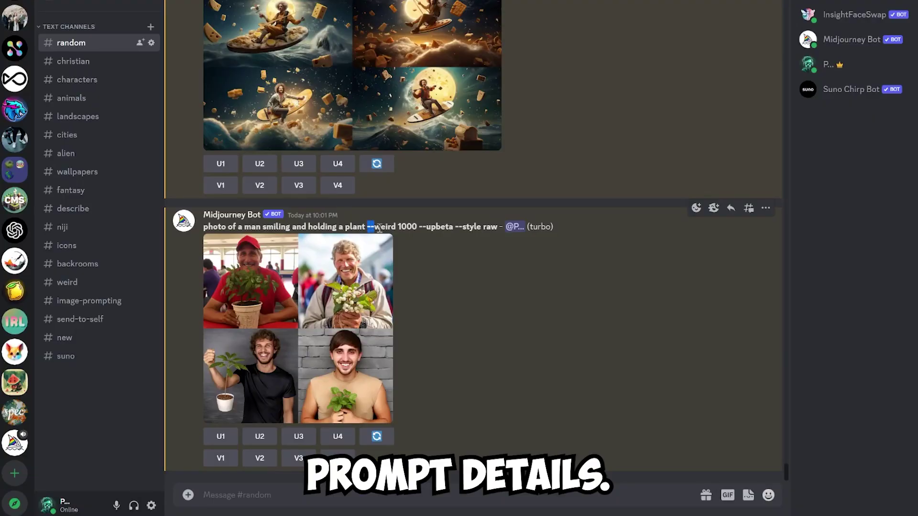
# Step: Highlight the --weird 1000 parameter, then enlarge the plant-man, zoomed-out flower-man and Sonic grids
pyautogui.moveTo(406, 228); pyautogui.dragTo(418, 231)
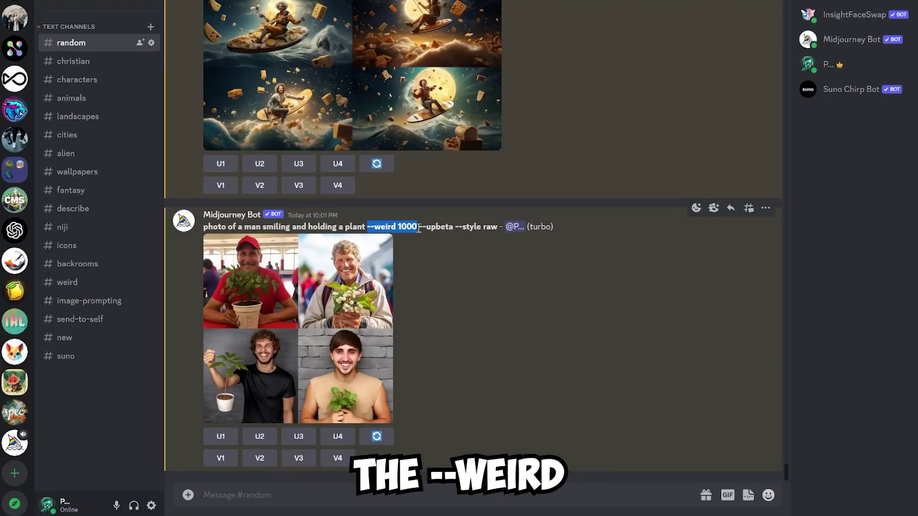
pyautogui.click(419, 231)
pyautogui.click(336, 286)
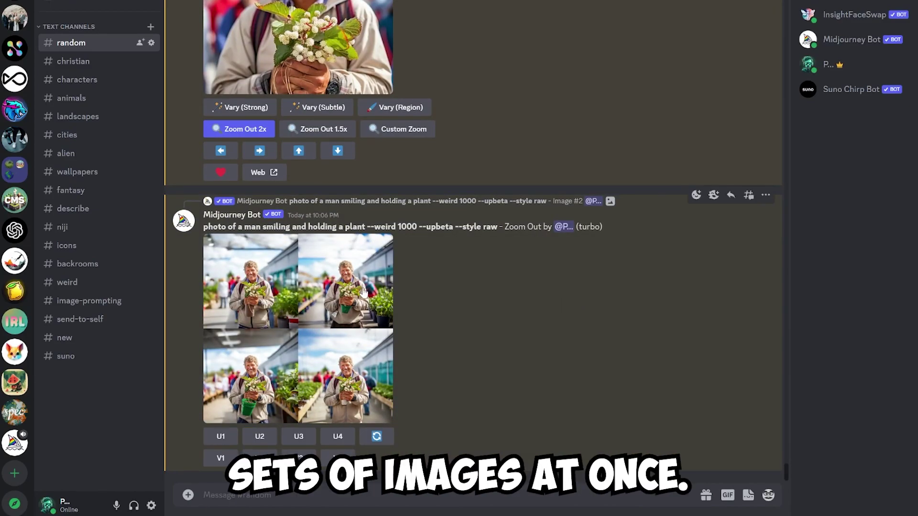
pyautogui.click(363, 291)
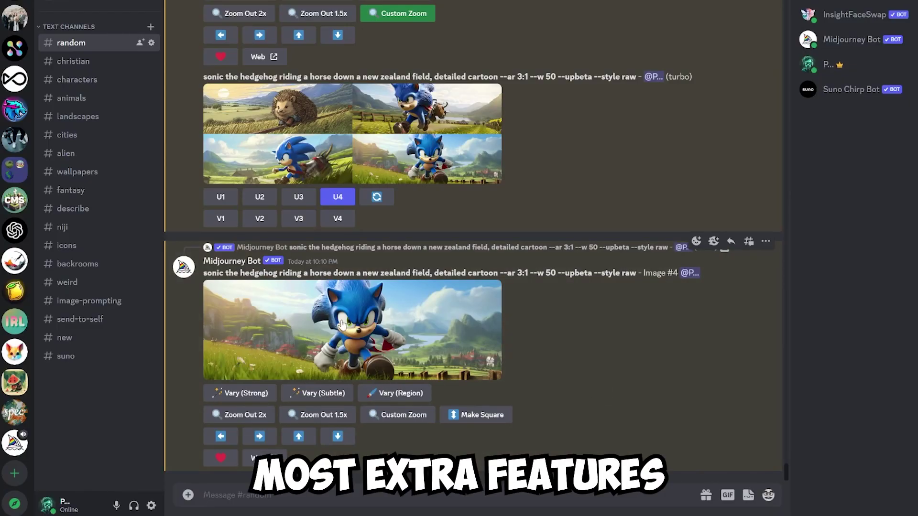
pyautogui.click(393, 369)
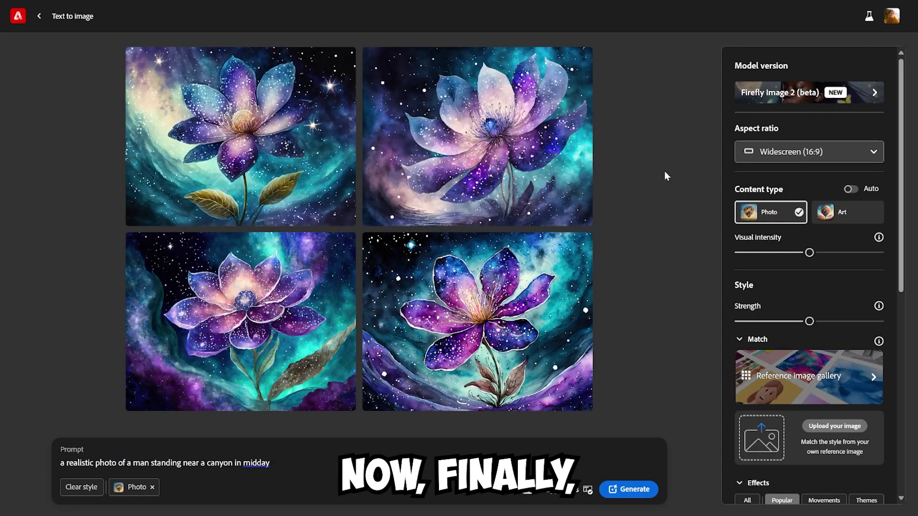
# Step: Generate the canyon-man images and view all four at full size, including the t-shirt and hat men
pyautogui.click(641, 497)
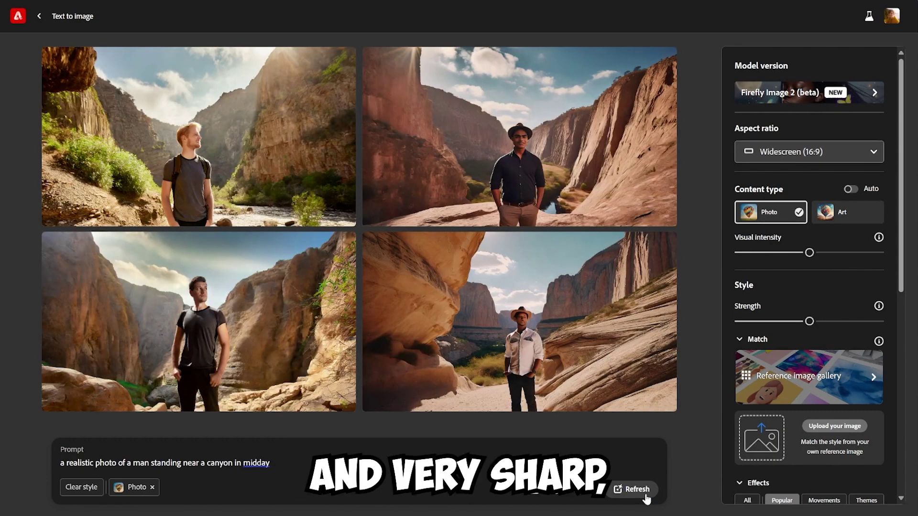
pyautogui.click(198, 136)
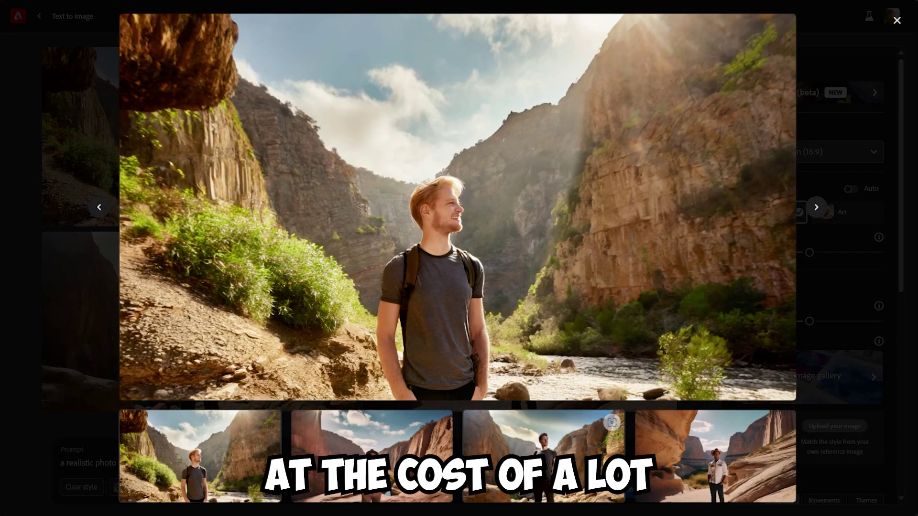
pyautogui.click(401, 466)
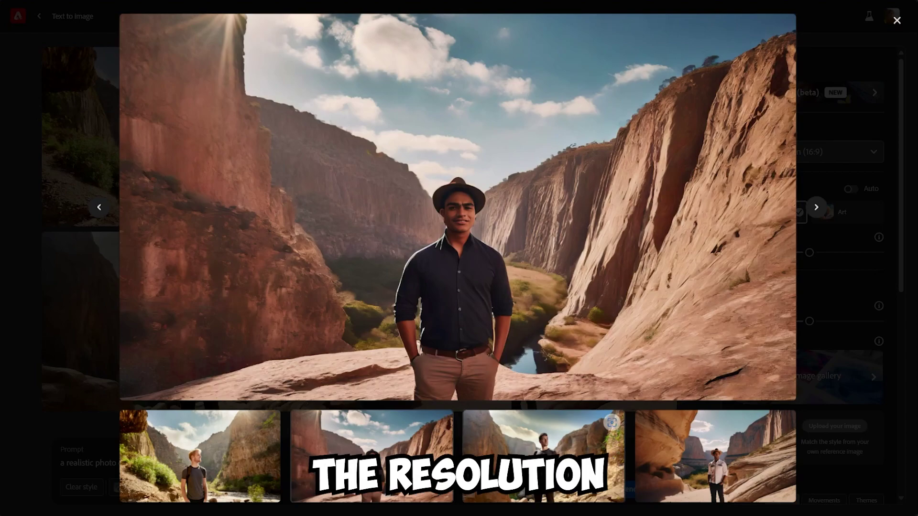
pyautogui.click(544, 445)
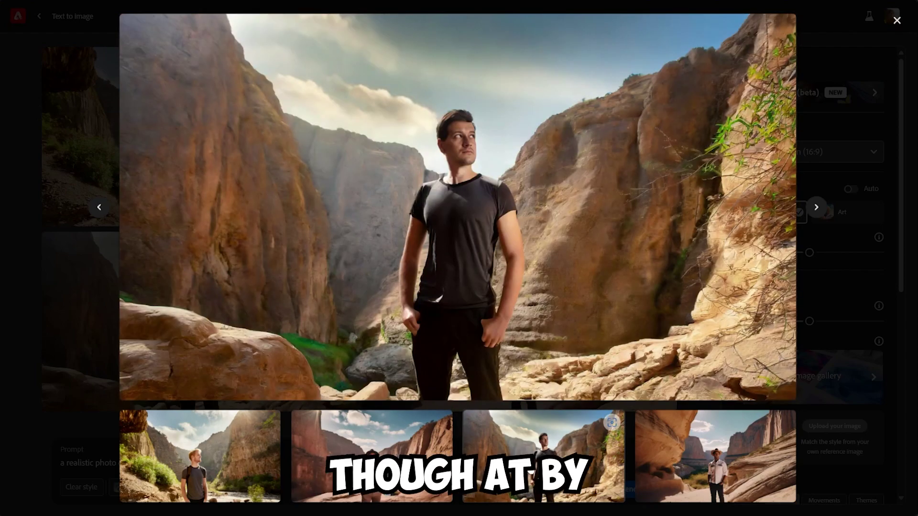
pyautogui.click(666, 462)
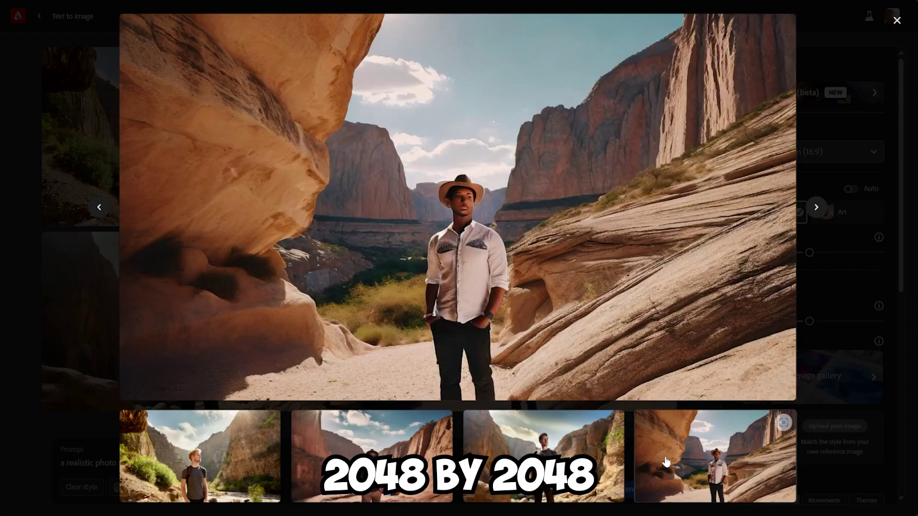
pyautogui.click(822, 320)
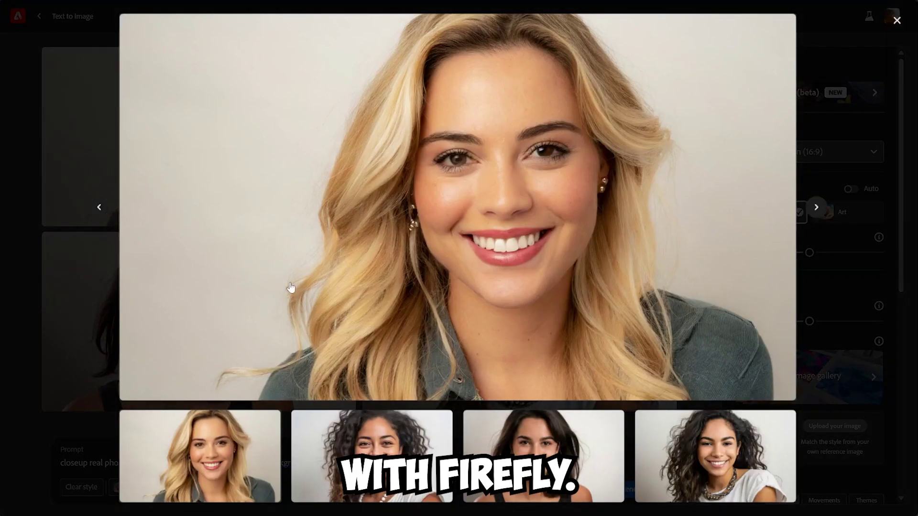
# Step: Page through the second, third and fourth smiling-woman portraits, then return to the grid
pyautogui.click(377, 444)
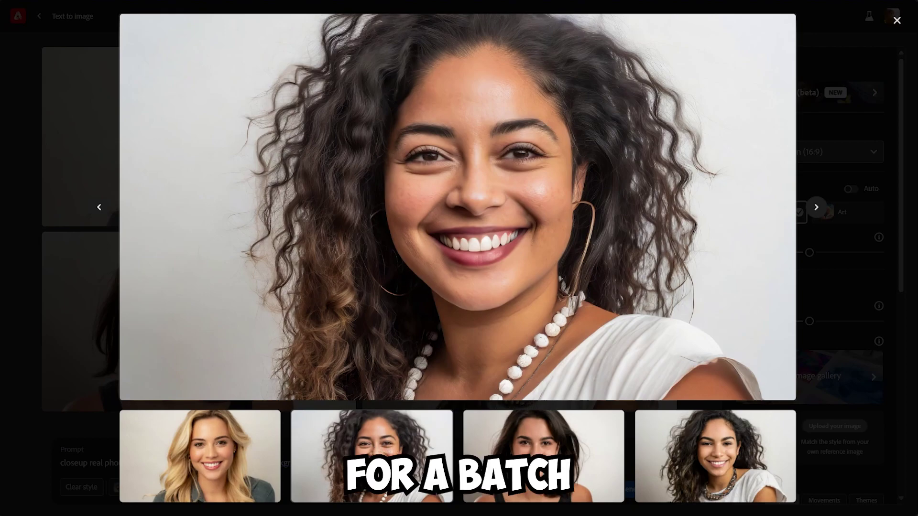
pyautogui.click(524, 474)
pyautogui.click(704, 462)
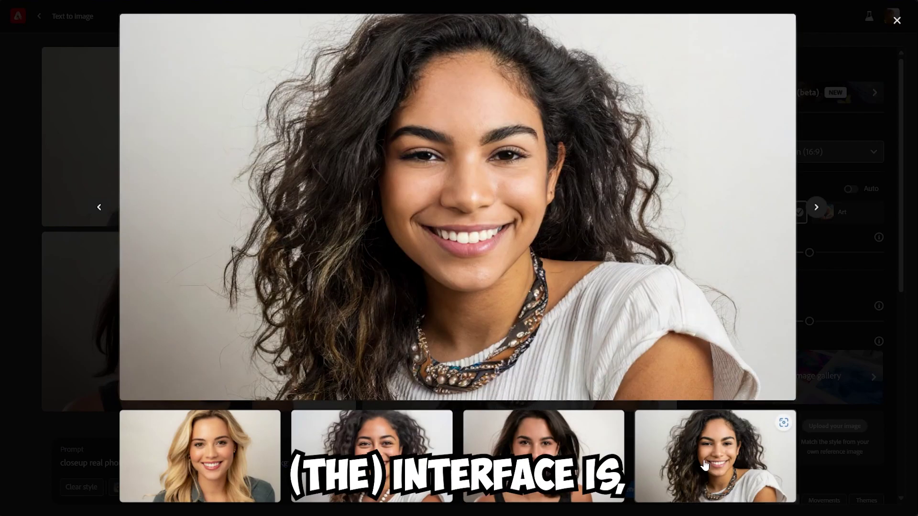
pyautogui.press('Escape')
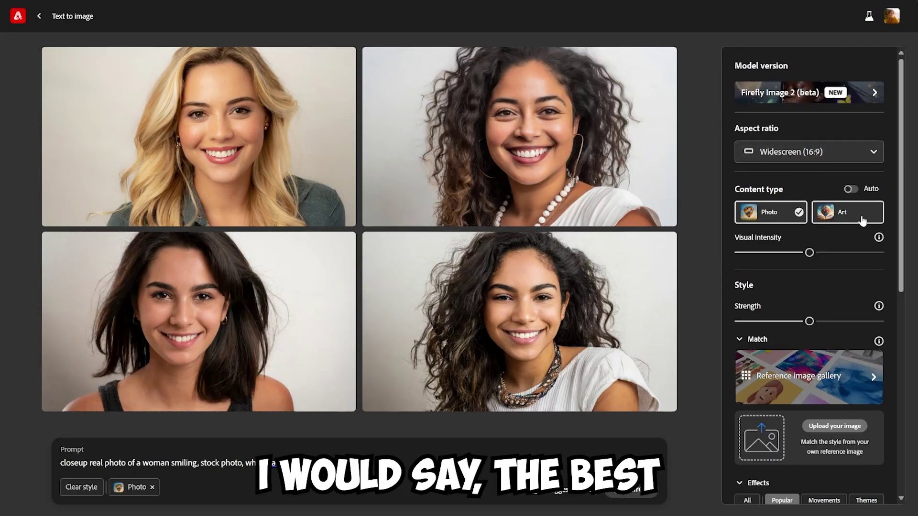
# Step: Raise Visual intensity, restore its earlier level, and show the full list of style effects
pyautogui.moveTo(810, 253); pyautogui.dragTo(846, 254)
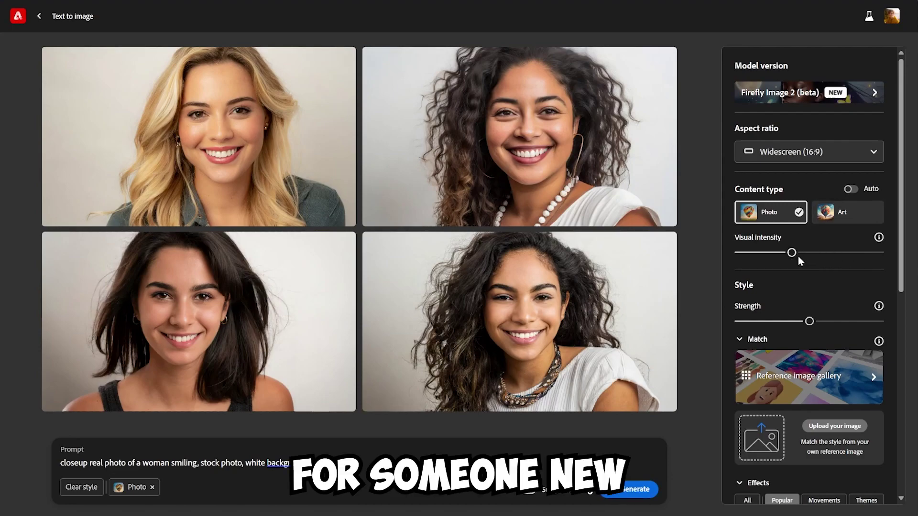
pyautogui.click(810, 253)
pyautogui.scroll(-4, 813, 253)
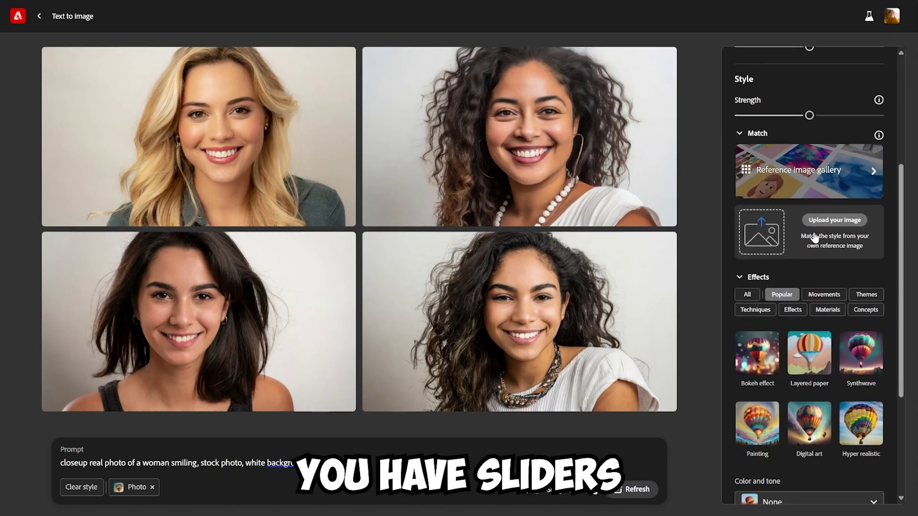
pyautogui.scroll(-3, 813, 206)
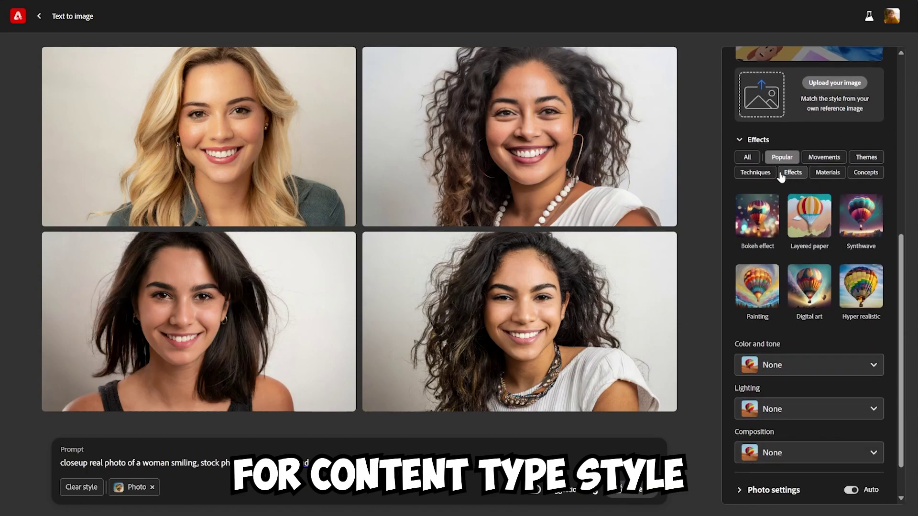
pyautogui.click(747, 156)
# Step: Expand Photo settings for aperture and shutter speed, and Advanced settings for the exclude-from-image field
pyautogui.scroll(-10, 833, 233)
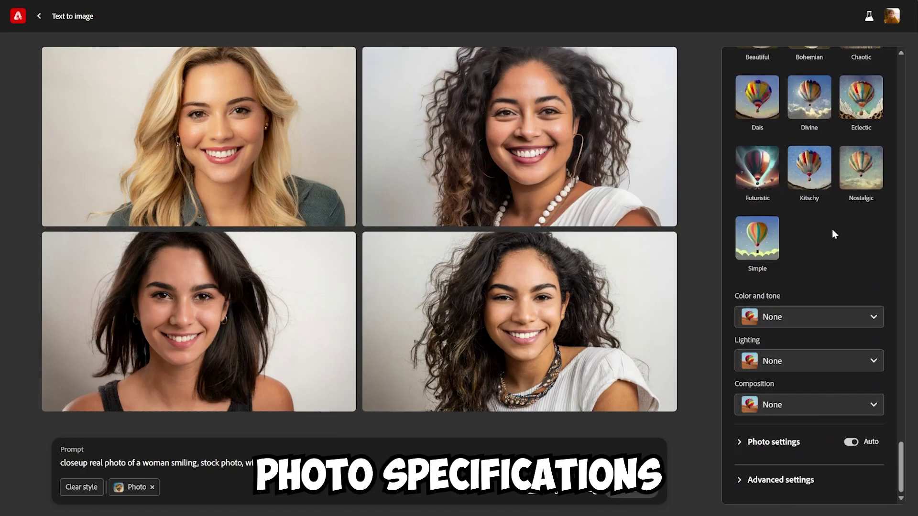
pyautogui.click(788, 443)
pyautogui.scroll(-3, 831, 368)
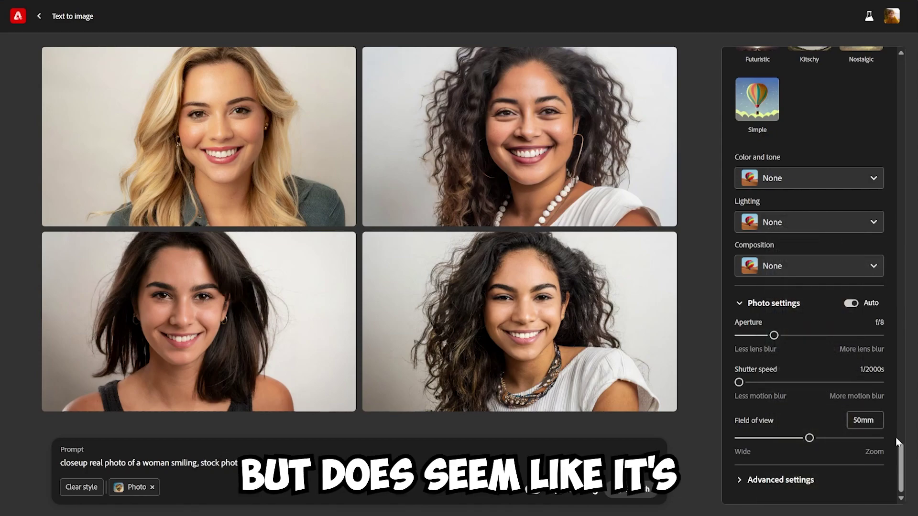
pyautogui.click(780, 480)
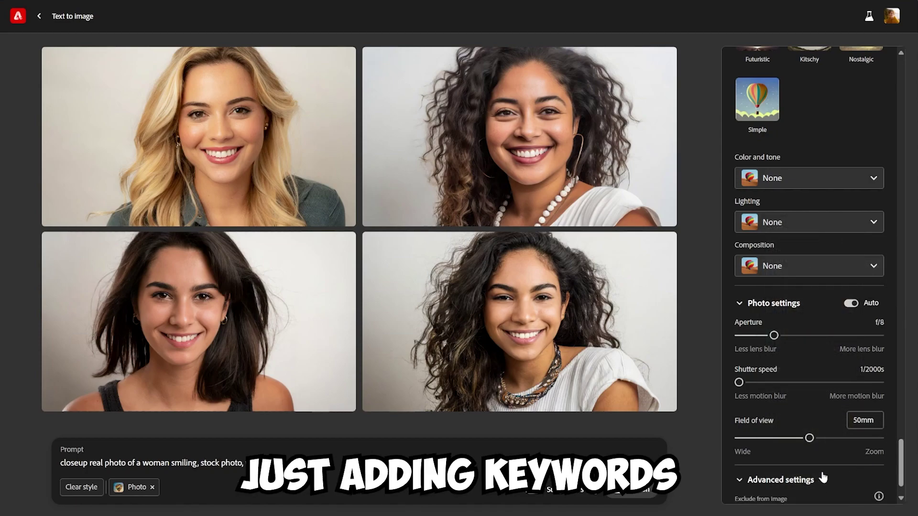
pyautogui.scroll(-2, 765, 469)
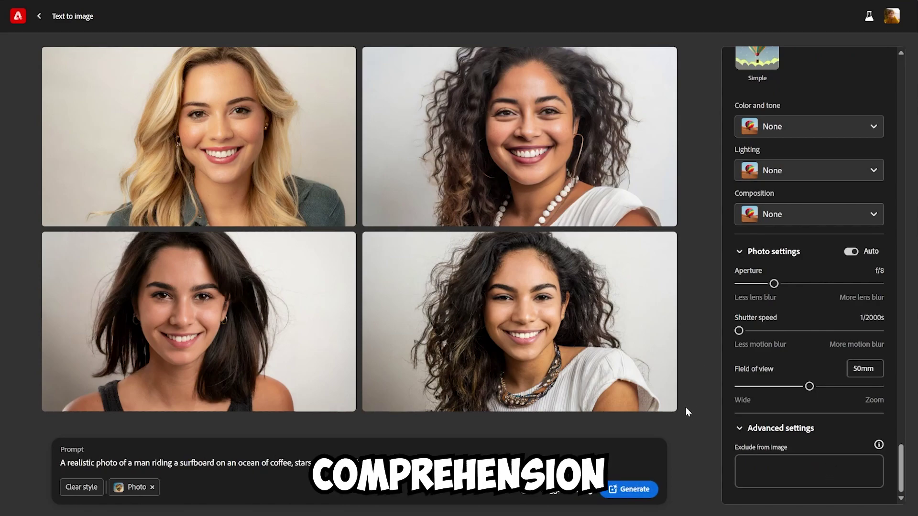
# Step: Generate the surfer images and view all four at full size, ending on the red-shirt surfer
pyautogui.click(641, 489)
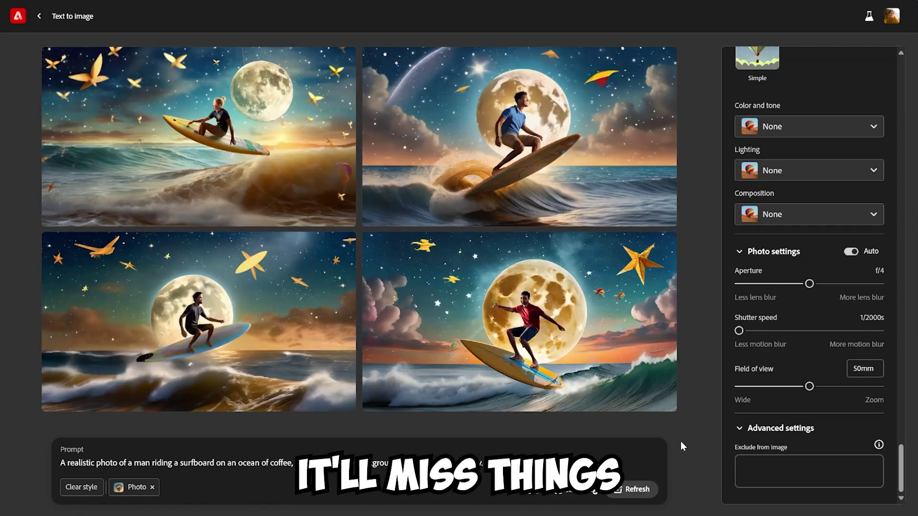
pyautogui.click(286, 168)
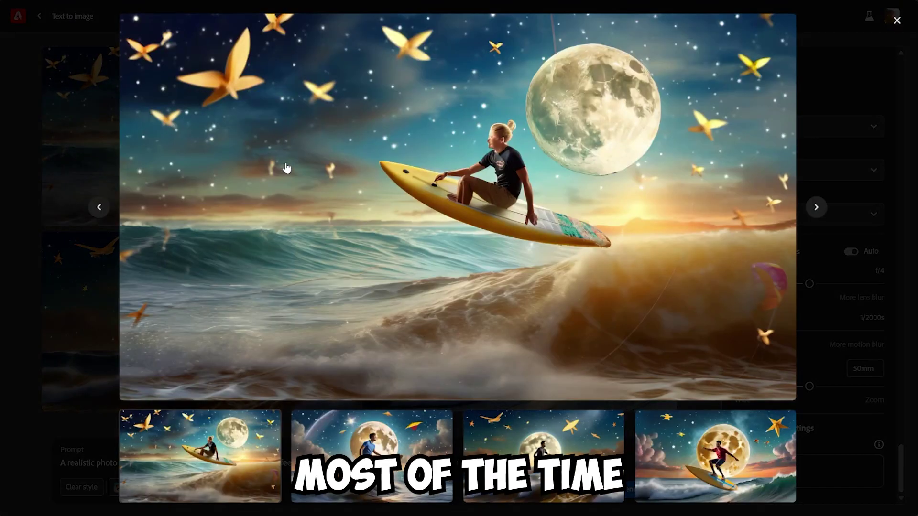
pyautogui.click(360, 448)
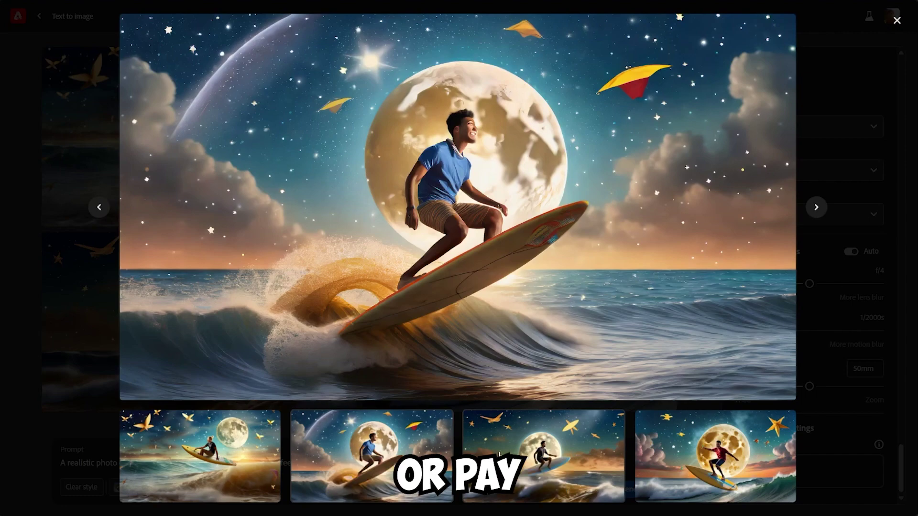
pyautogui.click(499, 453)
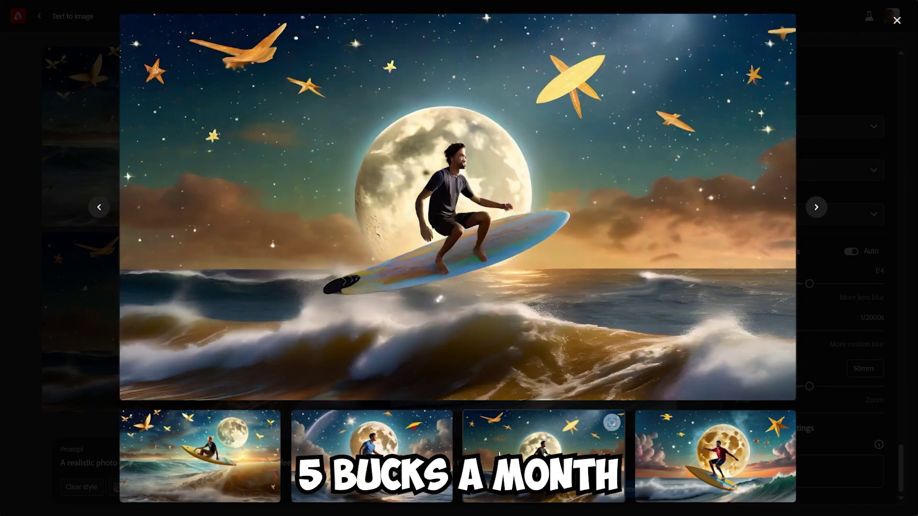
pyautogui.click(687, 466)
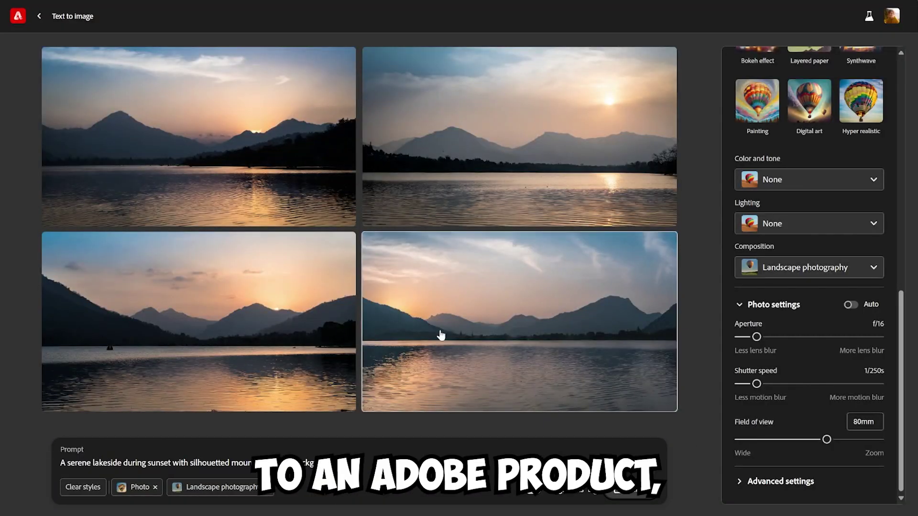
# Step: View the first through fourth sunset lakeside images at full size
pyautogui.click(220, 182)
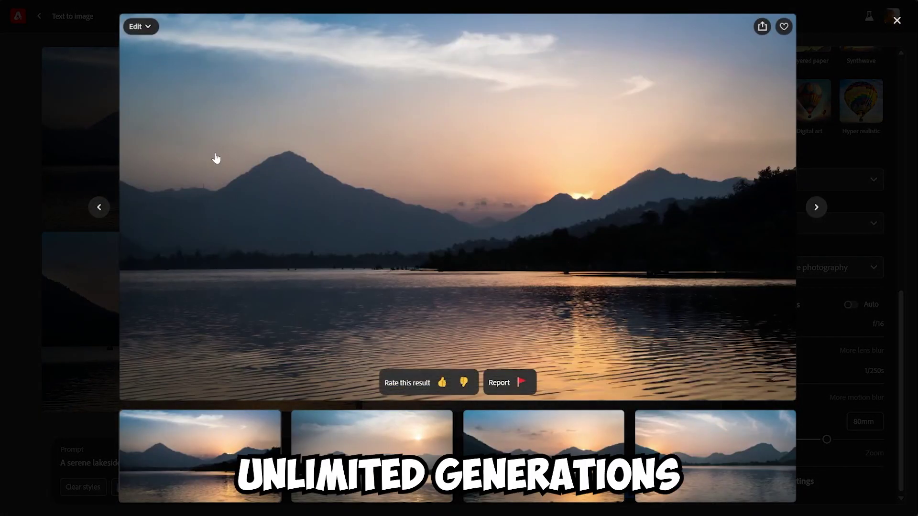
pyautogui.click(353, 445)
pyautogui.click(544, 473)
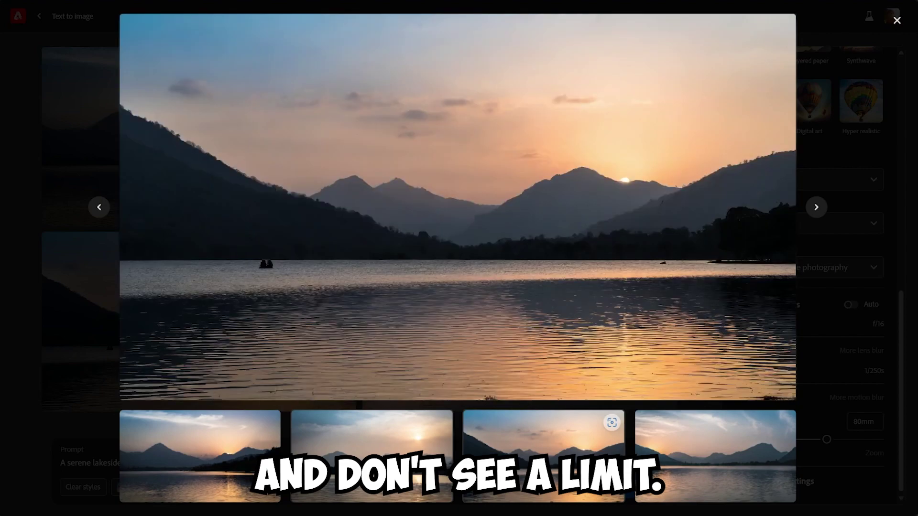
pyautogui.click(669, 476)
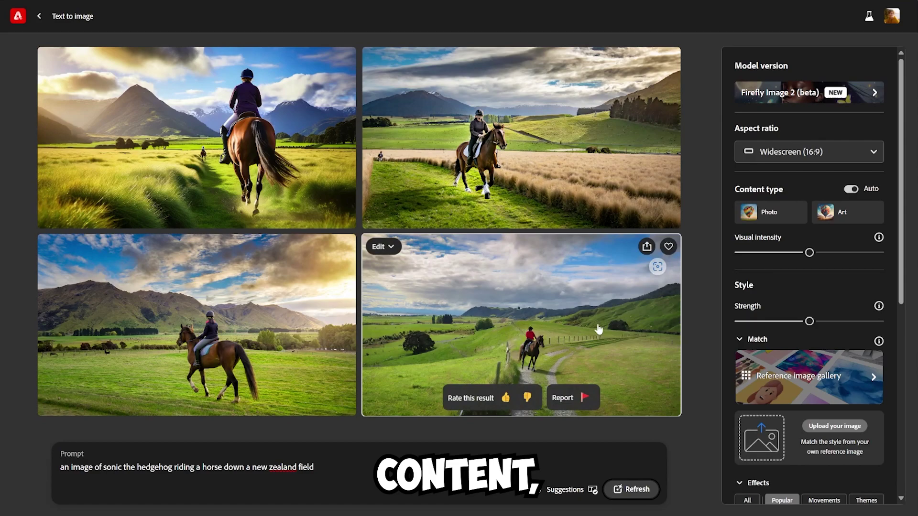
# Step: Select 'sonic the hedgehog riding' in the Prompt box
pyautogui.moveTo(102, 467); pyautogui.dragTo(191, 468)
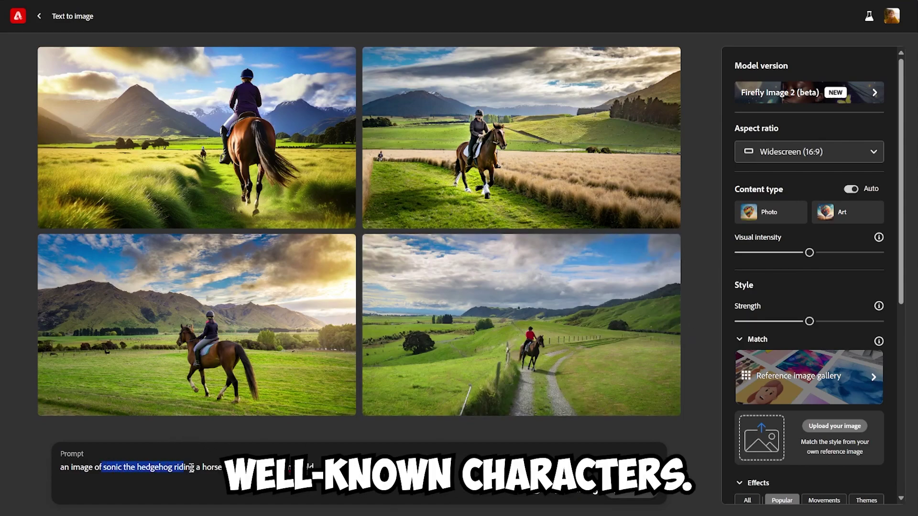